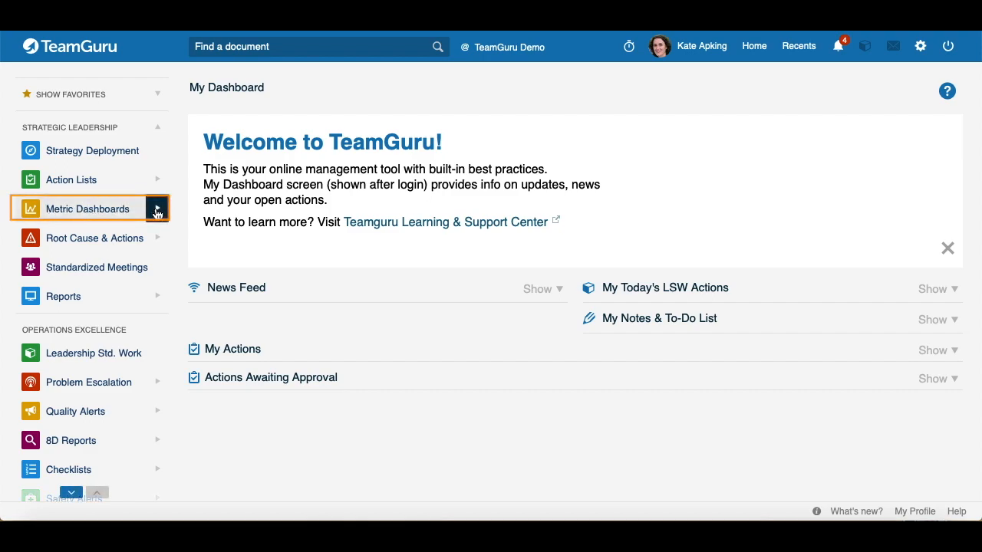
Open the list of mapping templates for the mass import of metrics.
mouse_move(158, 209)
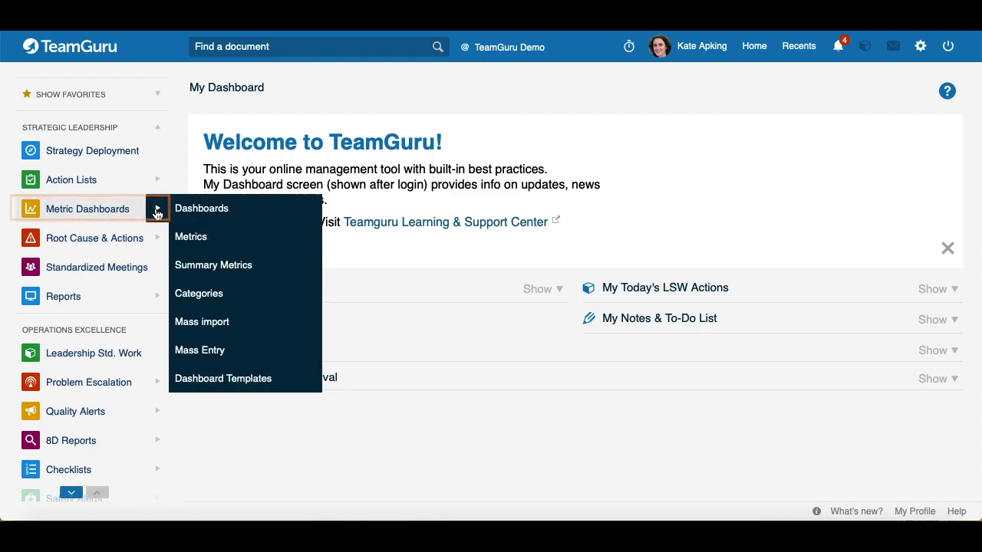
click(237, 324)
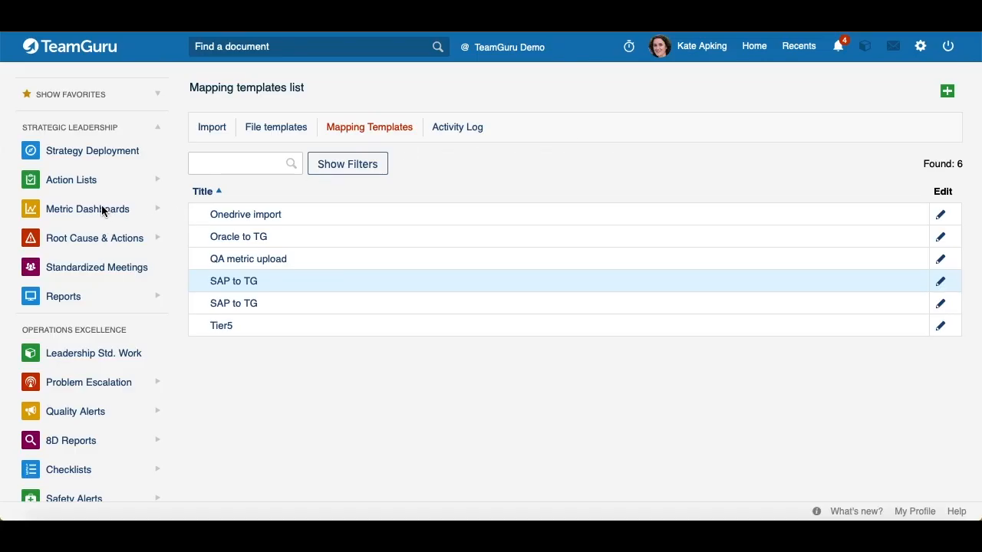
click(155, 213)
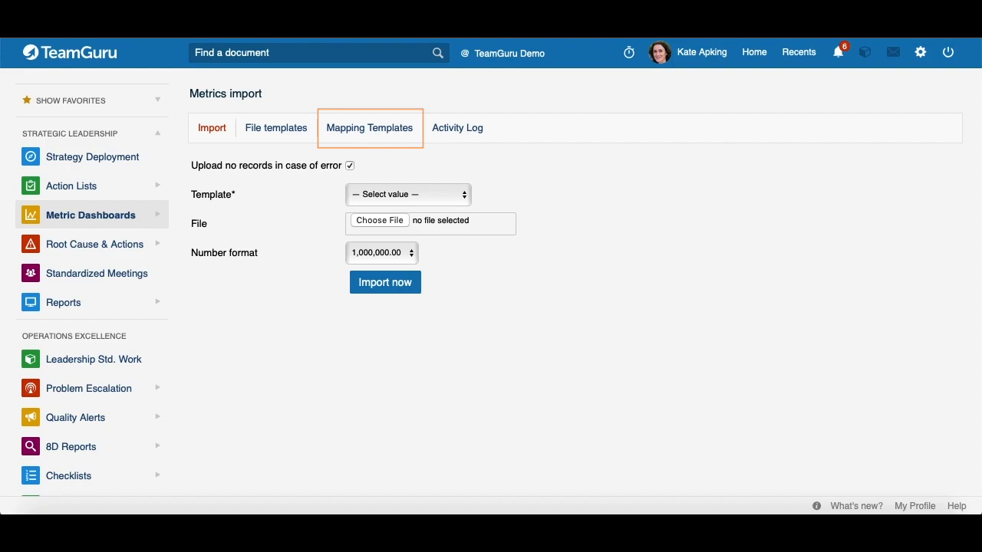
click(345, 135)
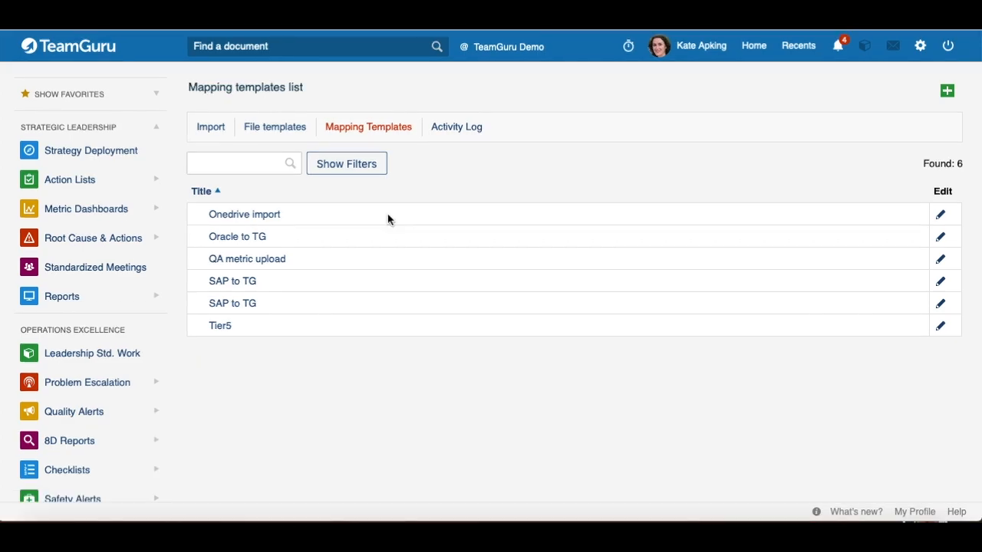
Check the Single metric spreadsheet, then create and save a mapping template titled Test that pairs partners using Name.
mouse_move(981, 521)
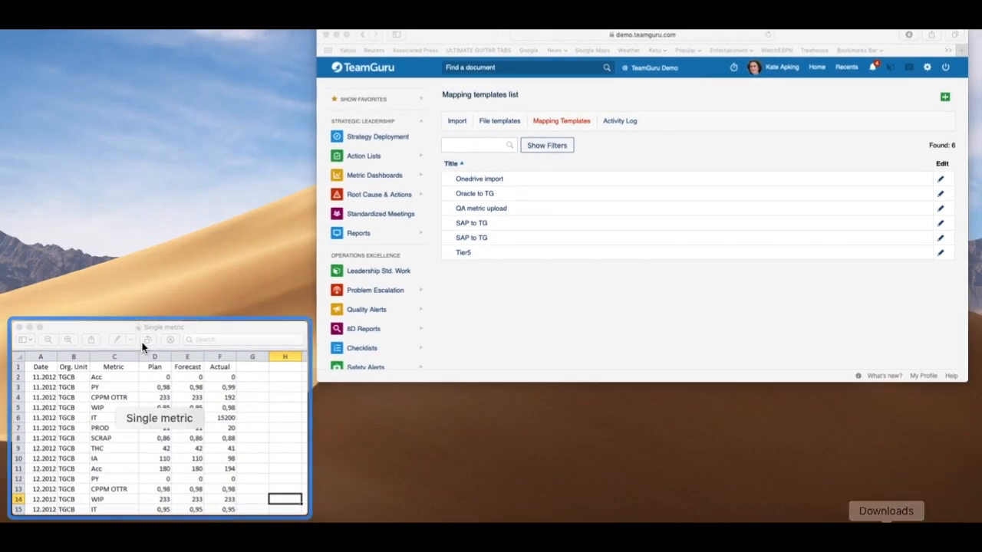
click(121, 392)
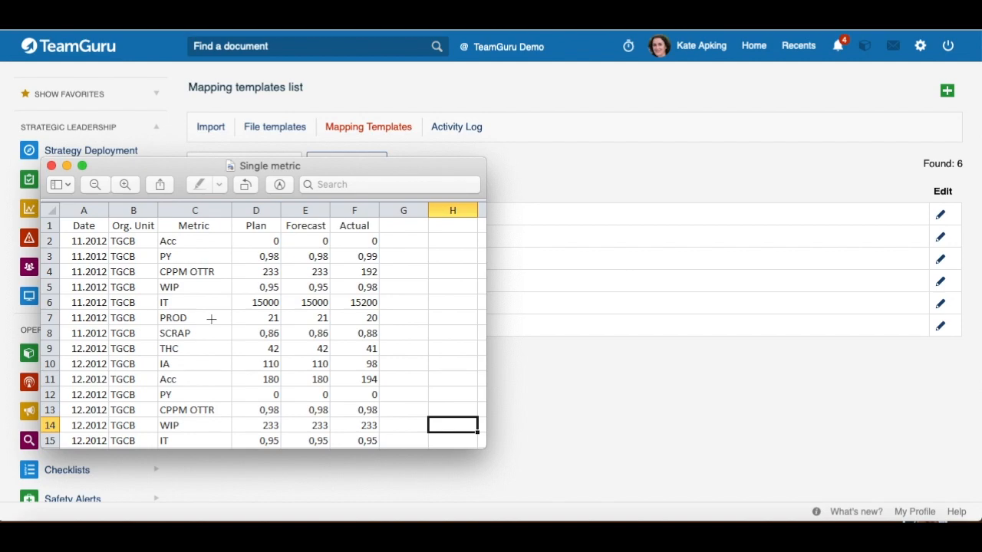
click(520, 158)
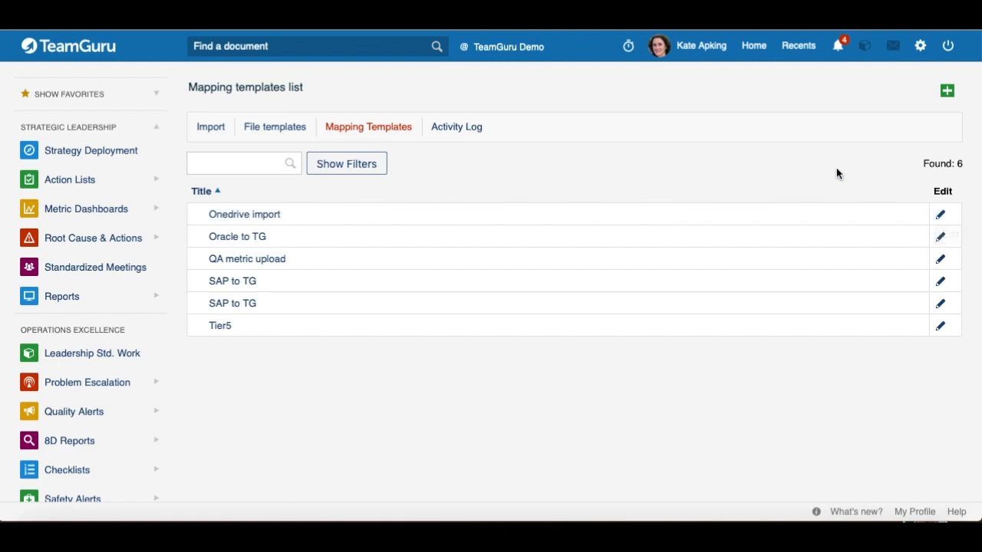
click(948, 92)
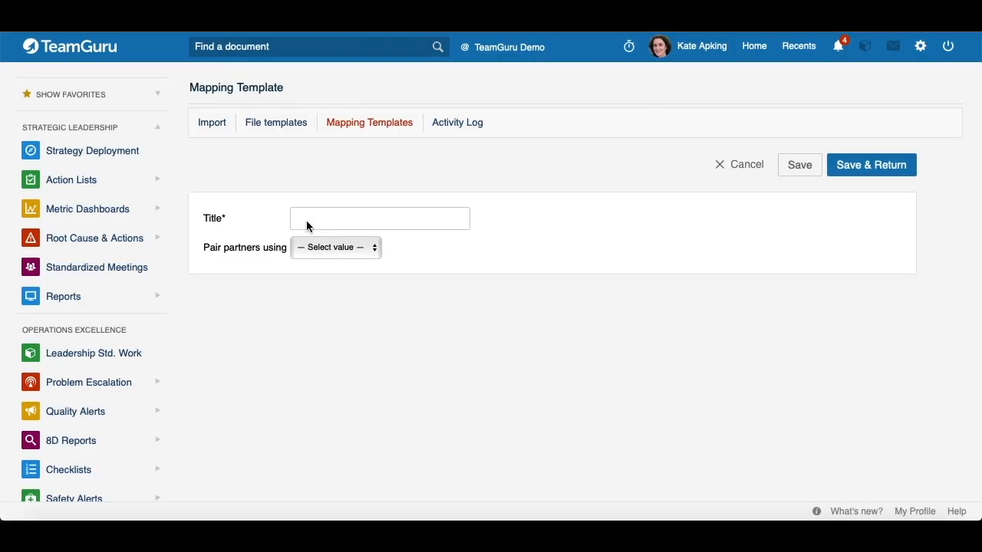
click(328, 224)
text(Test)
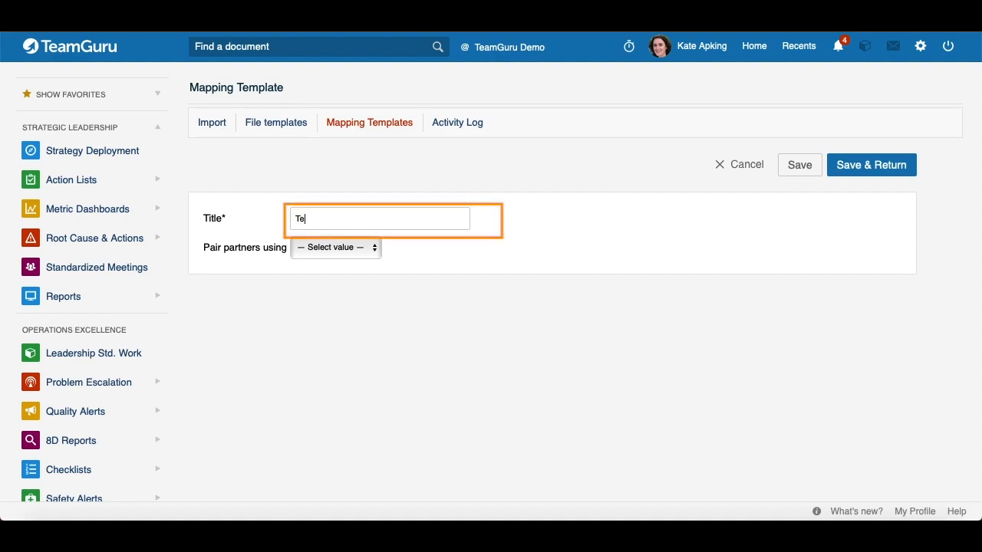
click(375, 252)
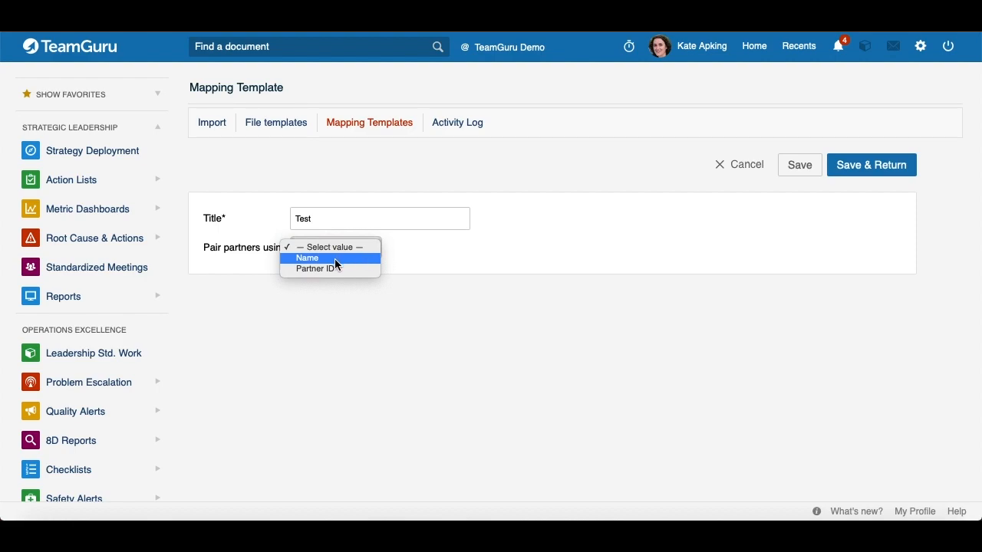
click(334, 259)
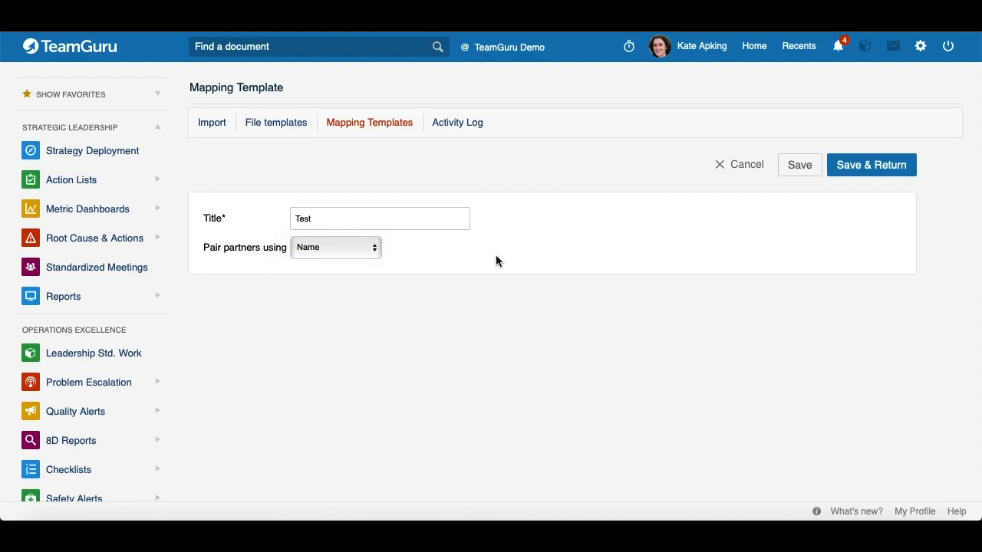
click(854, 168)
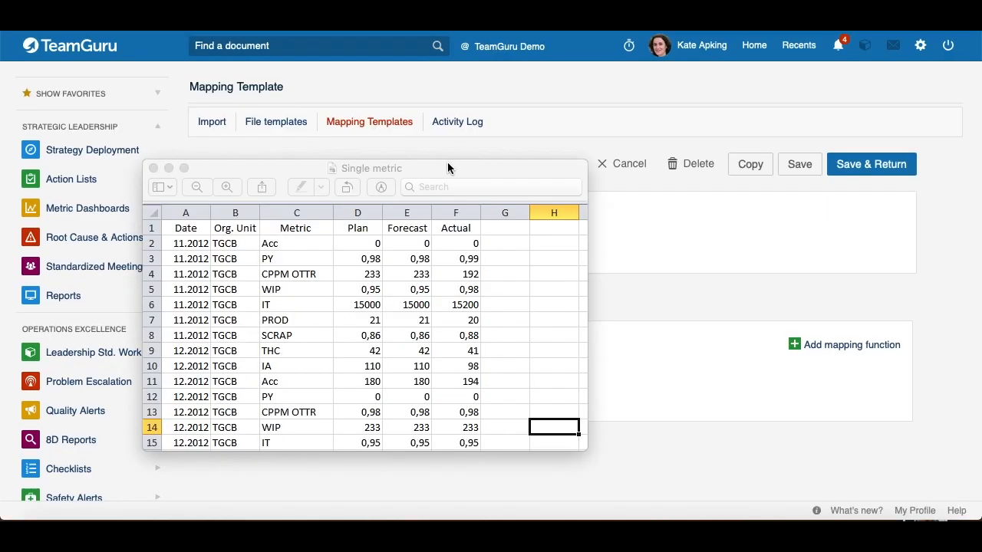
Add and save a metric mapping from PROD in the file to Cost: Productivity in the system, with values multiplicator x 1.
drag(439, 163, 444, 335)
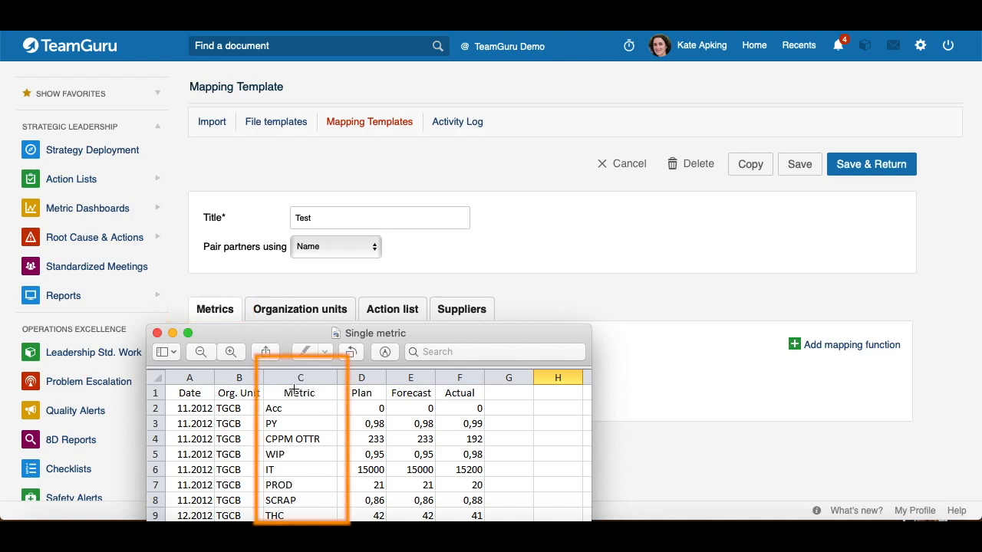
click(795, 344)
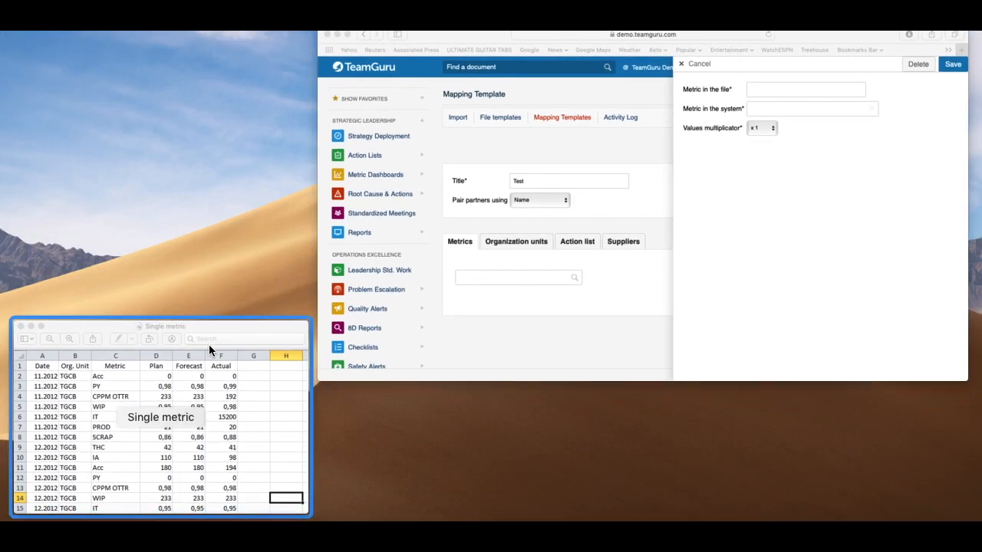
click(209, 347)
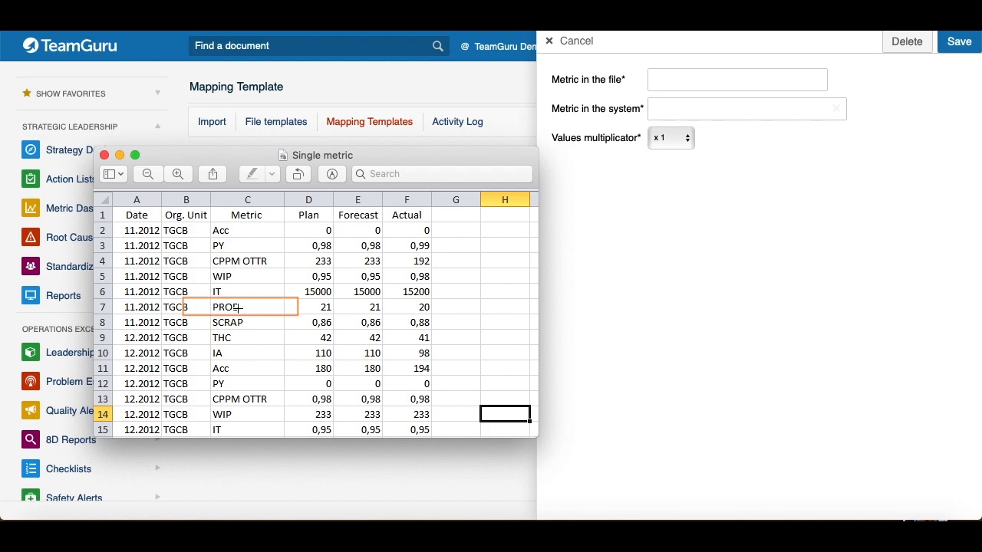
click(672, 81)
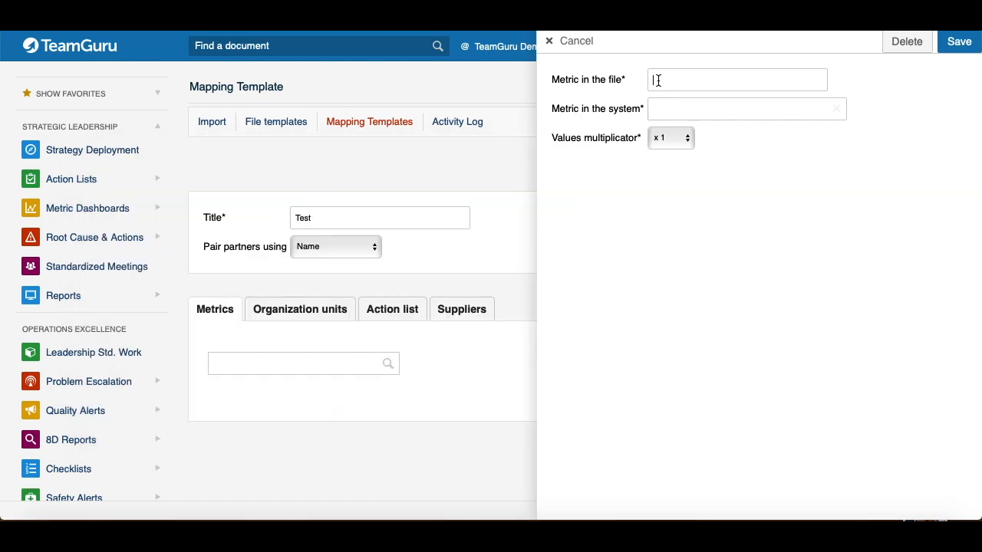
text(PROD)
click(661, 111)
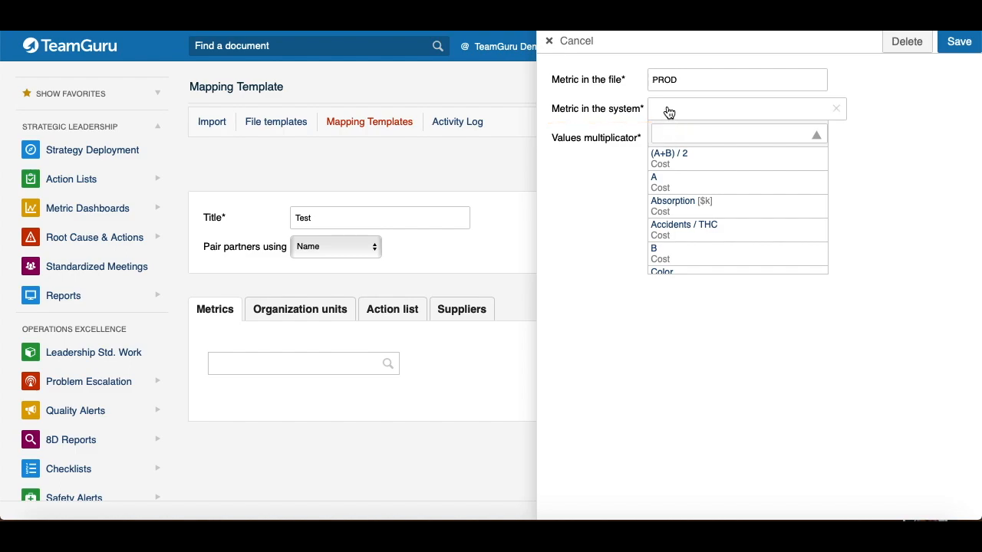
text(produ)
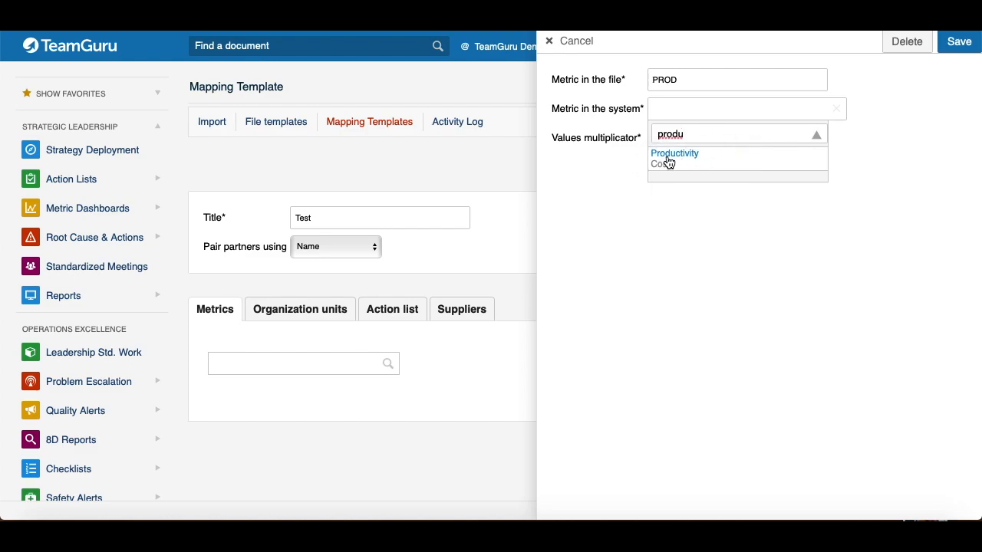
click(664, 161)
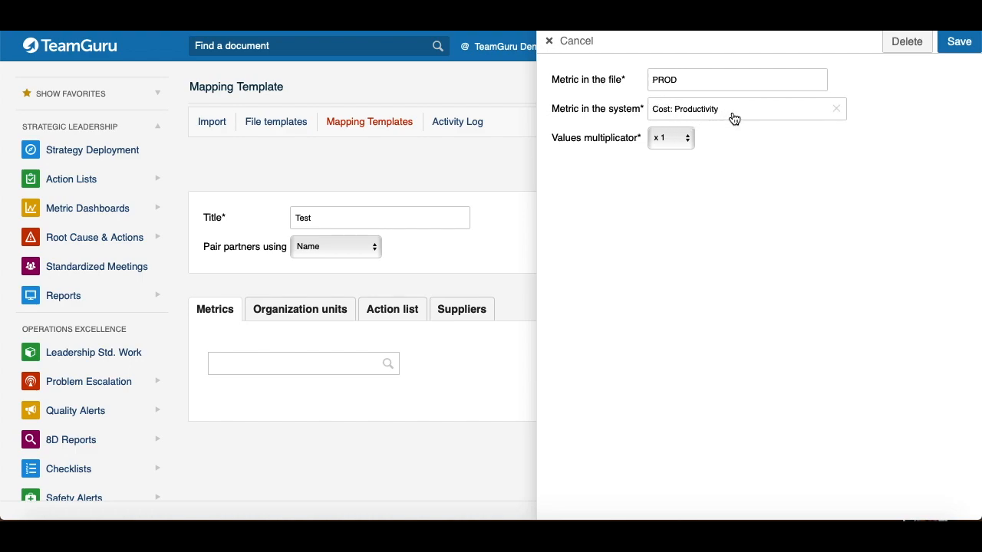
click(688, 140)
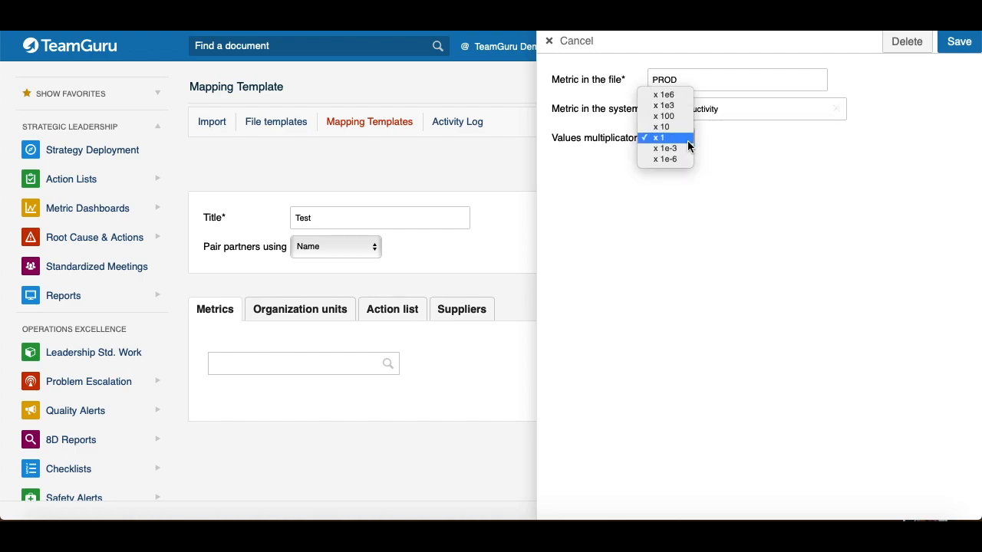
click(621, 177)
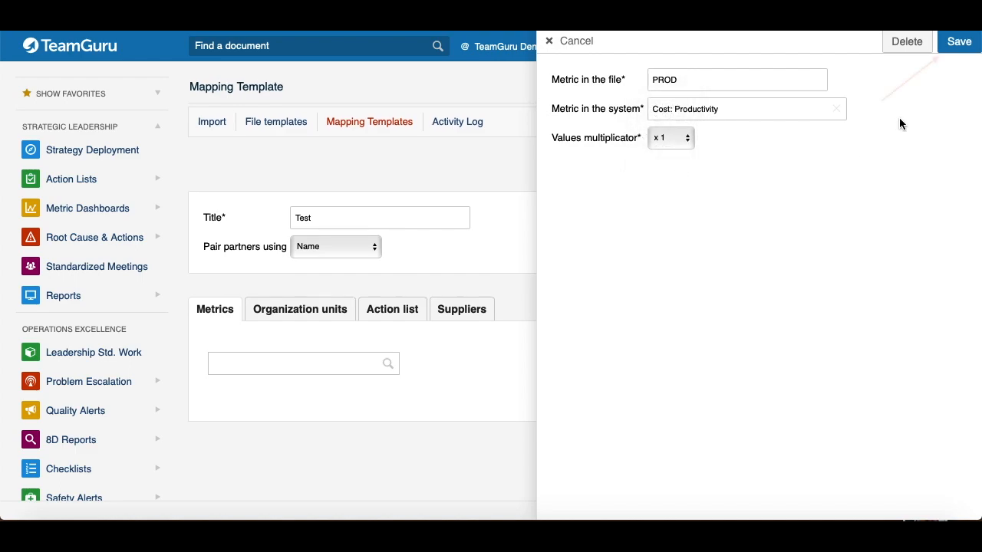
click(959, 43)
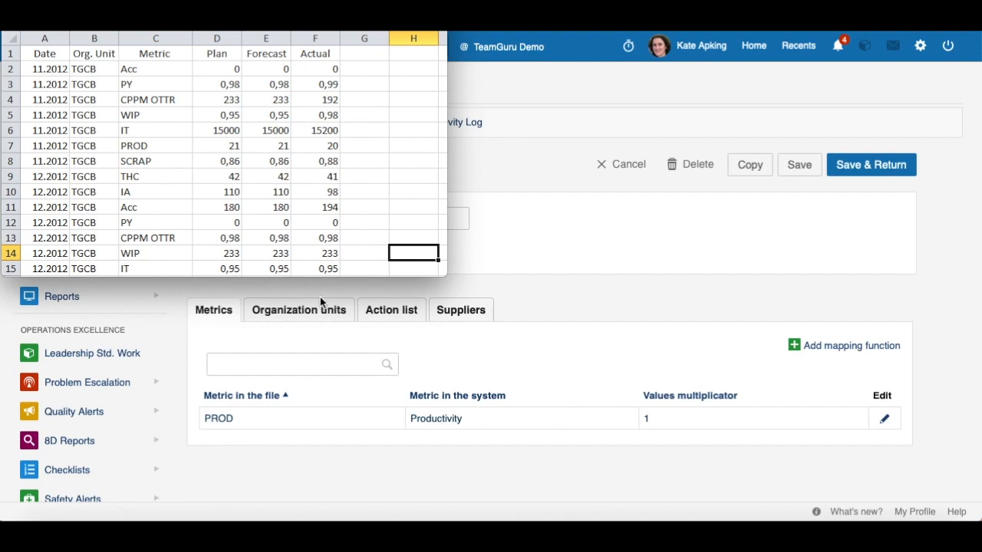
Add and save an organization unit mapping from TGCB in the file to the TGCB unit under TGCA EMEA.
click(284, 317)
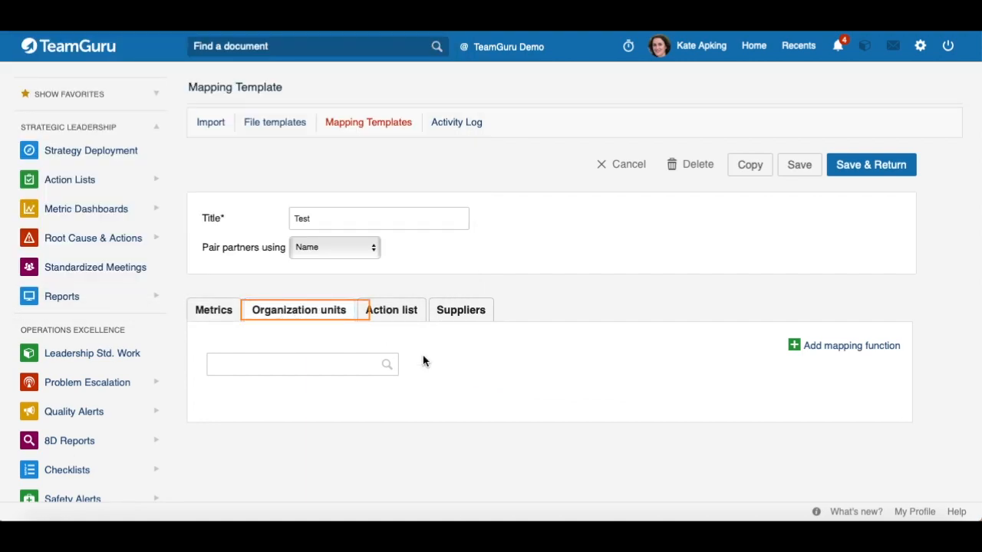
click(798, 351)
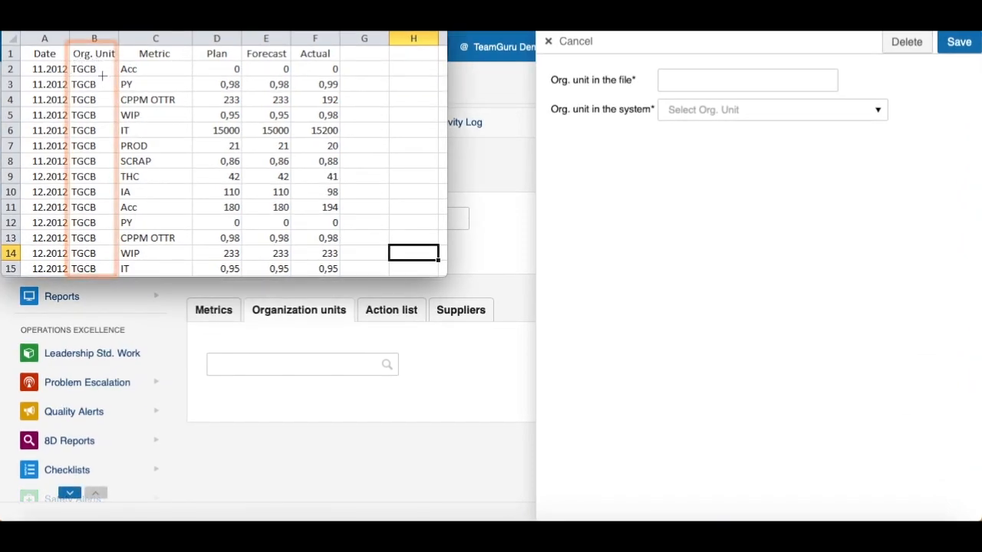
text(TGCB)
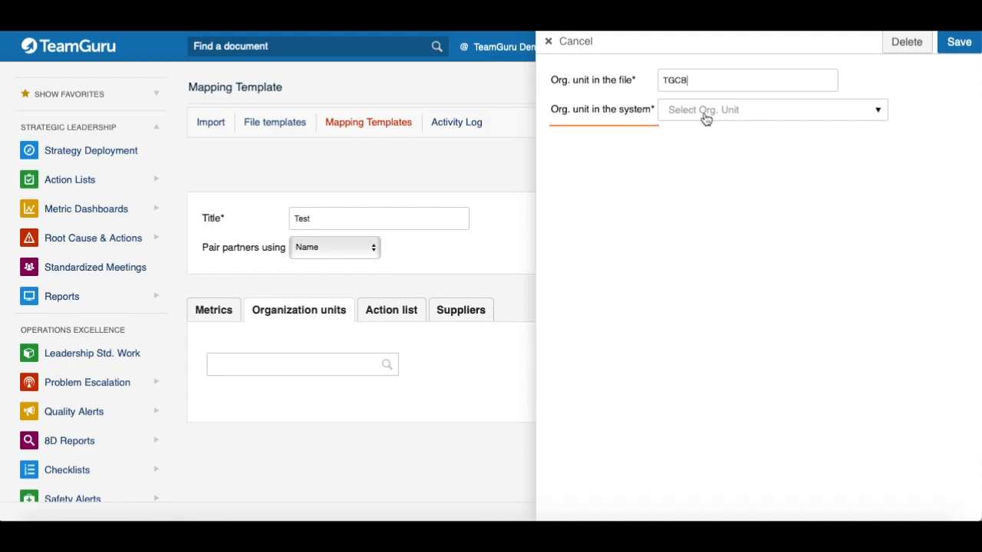
click(705, 115)
text(T)
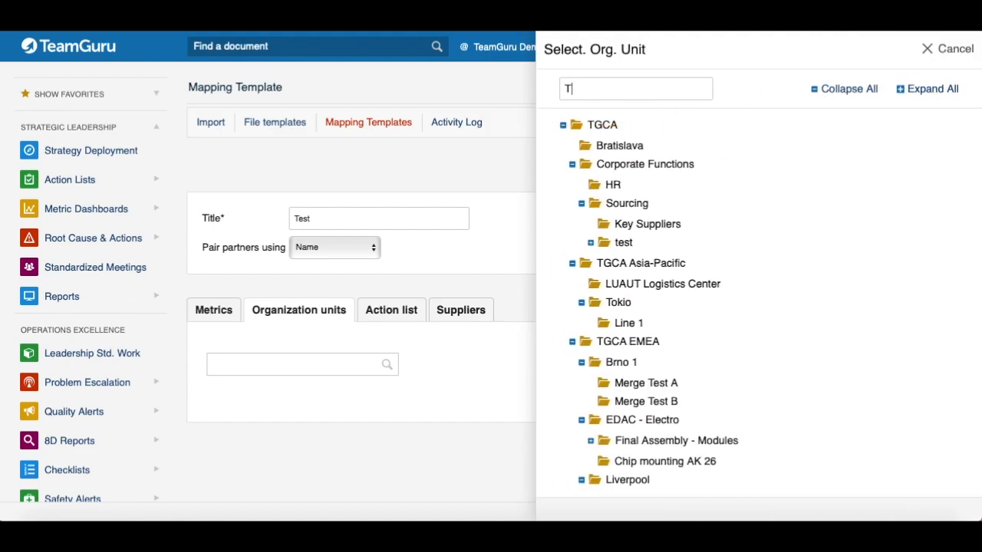
text(GCB)
click(623, 167)
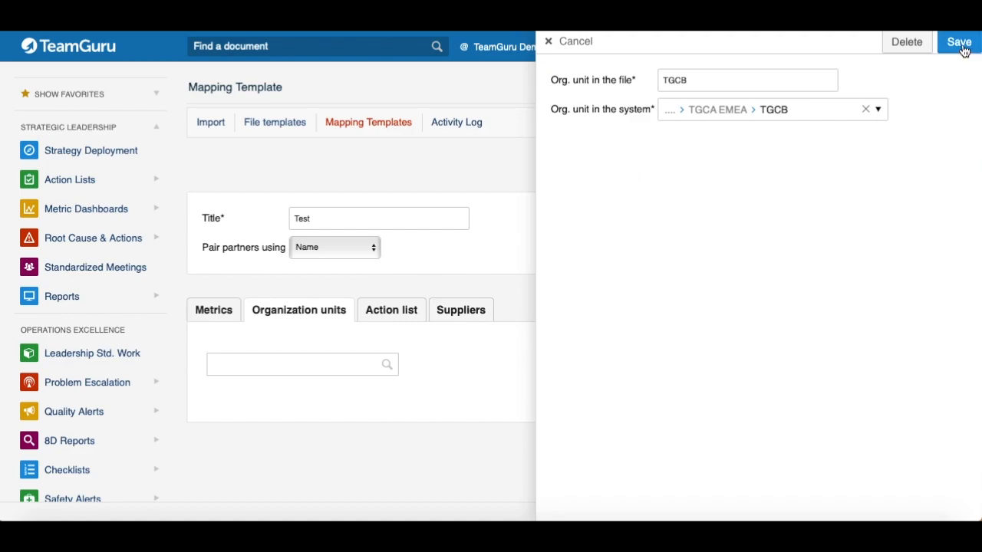
click(958, 44)
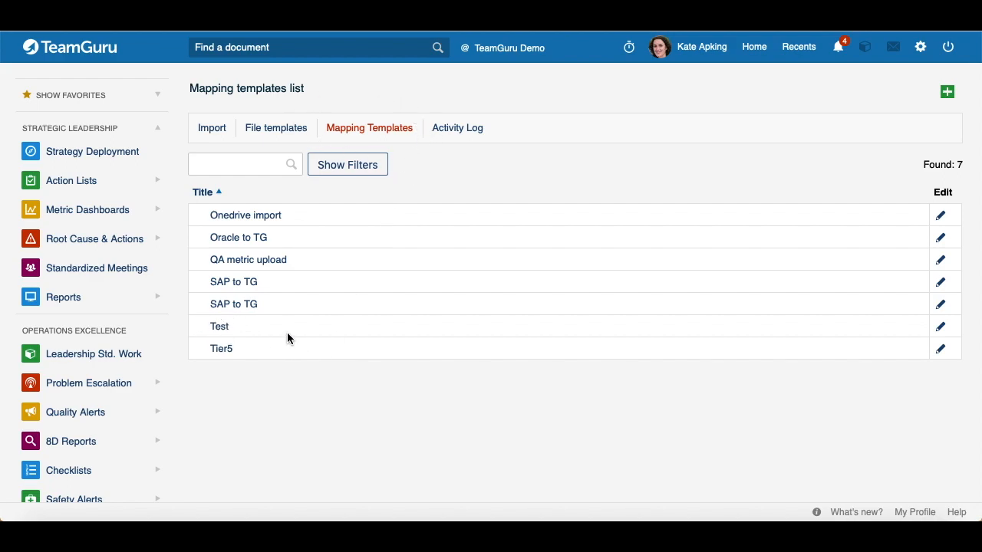
Start a new file template and title it "TGCB - single metric".
click(261, 136)
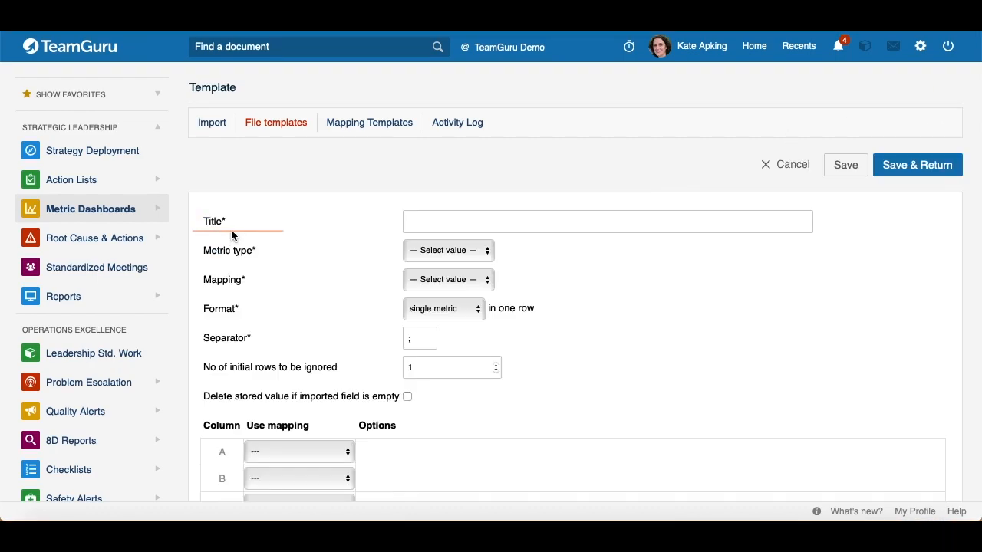
click(441, 222)
text(TGCB - single metric)
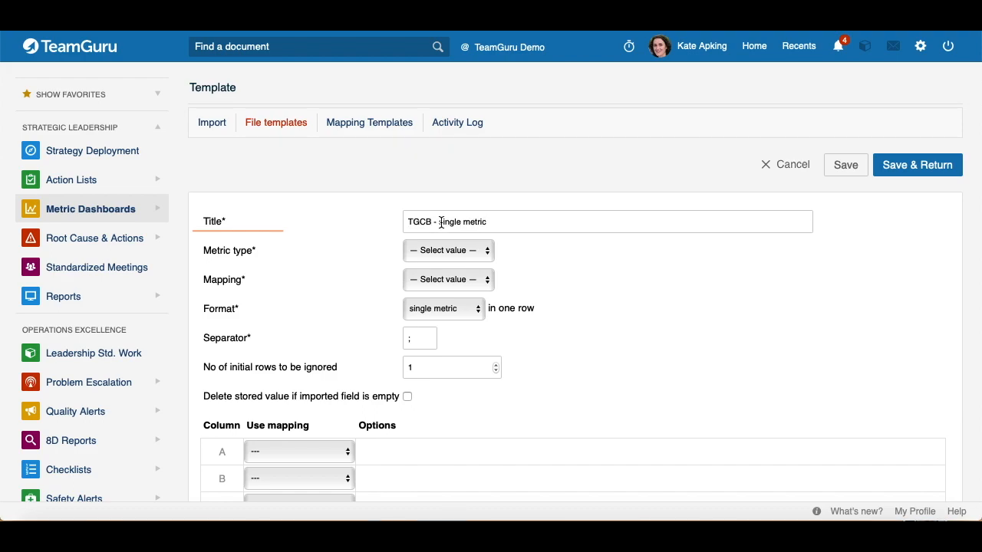
click(601, 260)
Check the dates in the Single metric spreadsheet and set the file template's metric type to monthly.
click(489, 257)
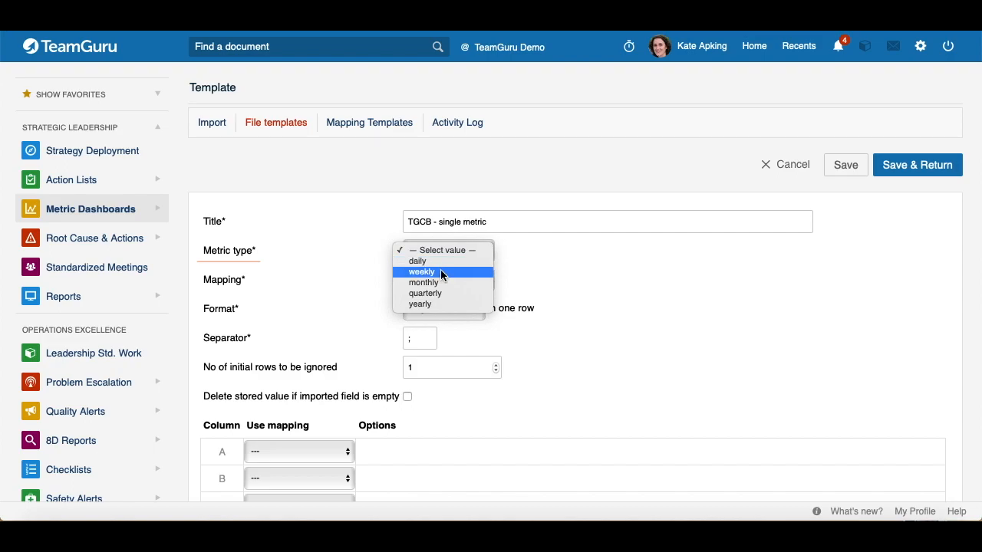
key(ctrl+Up)
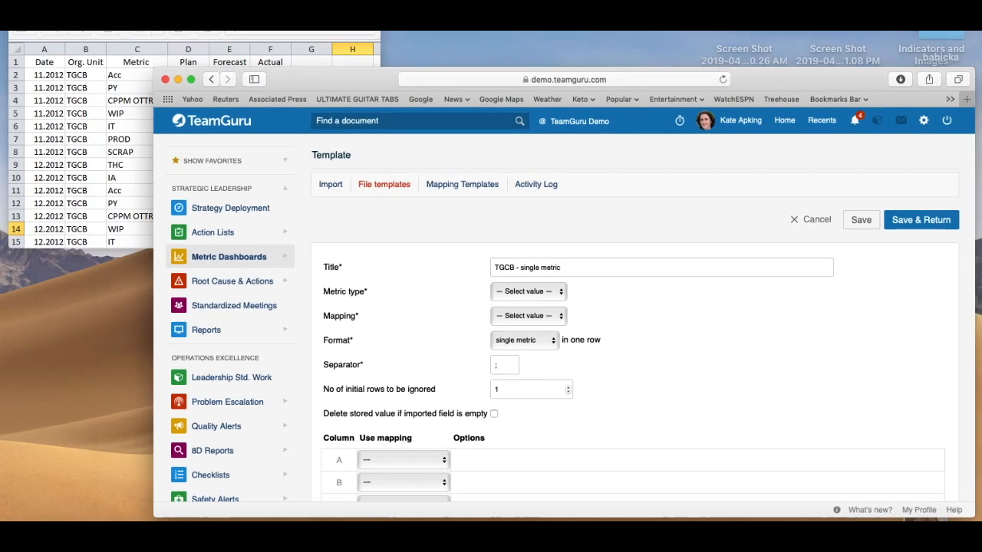
click(118, 145)
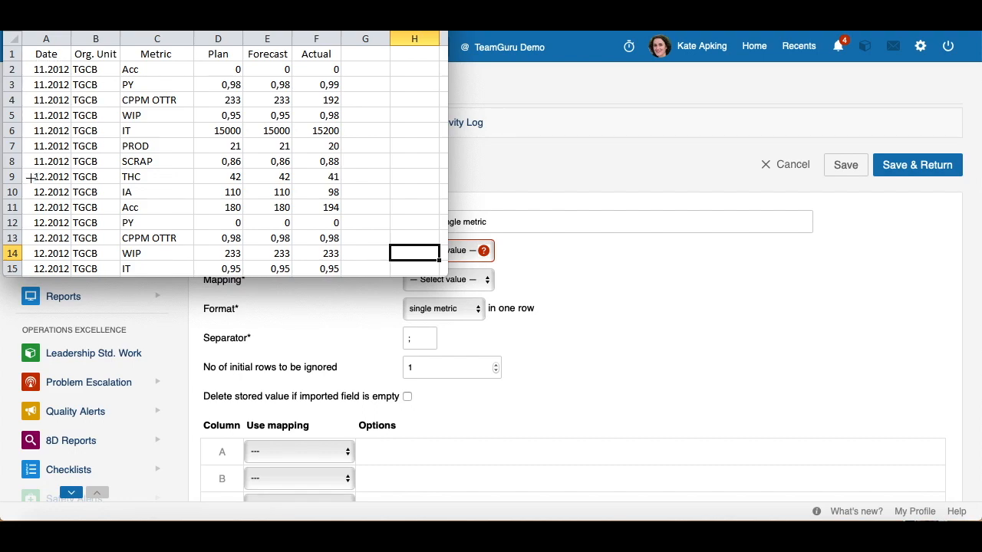
click(675, 351)
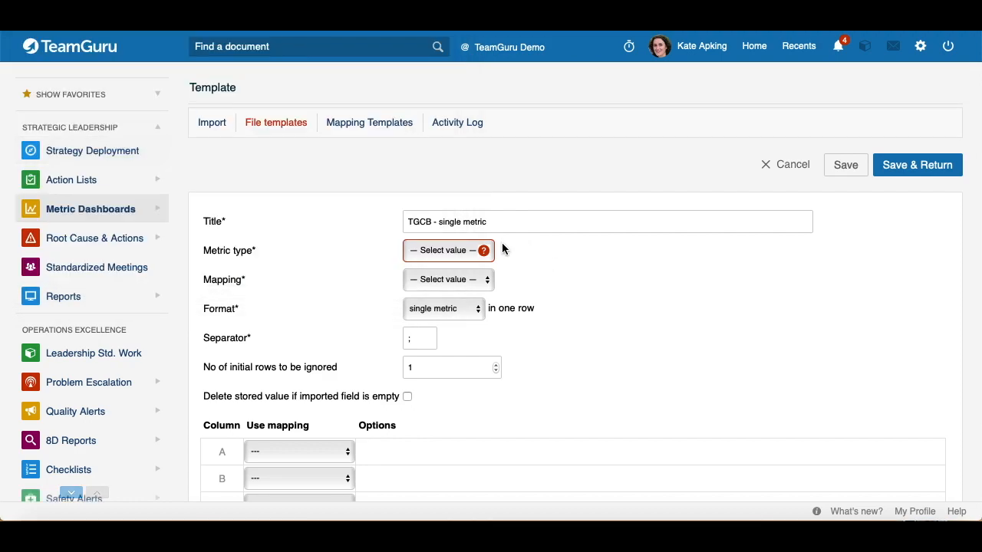
click(483, 251)
click(426, 283)
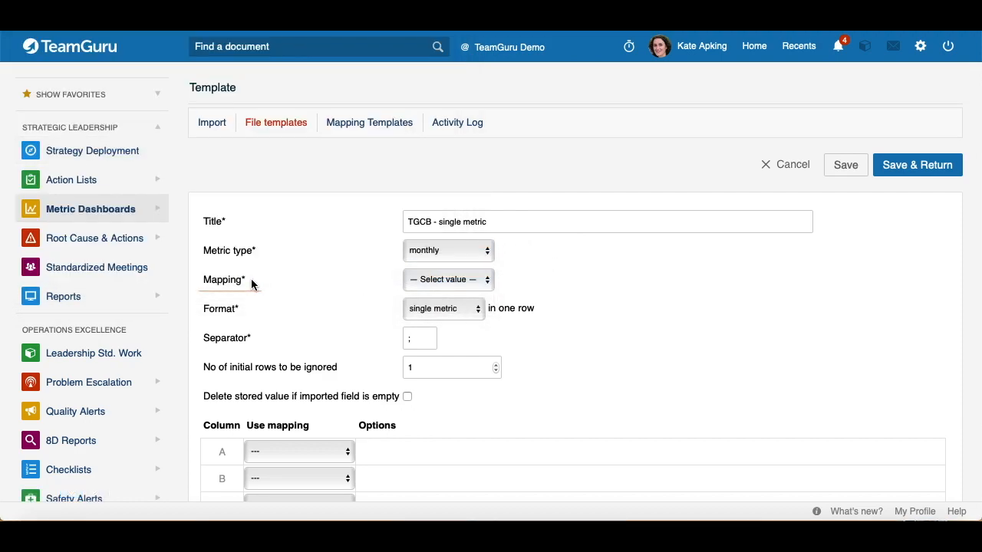
Set the file template's mapping to Test and its format to single metric in one row.
click(489, 280)
click(428, 343)
click(477, 318)
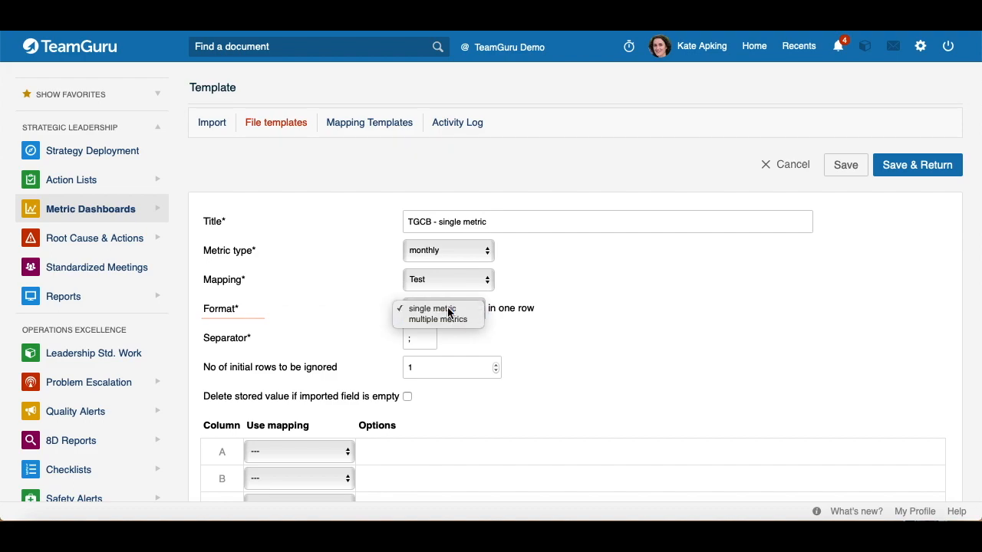
click(449, 310)
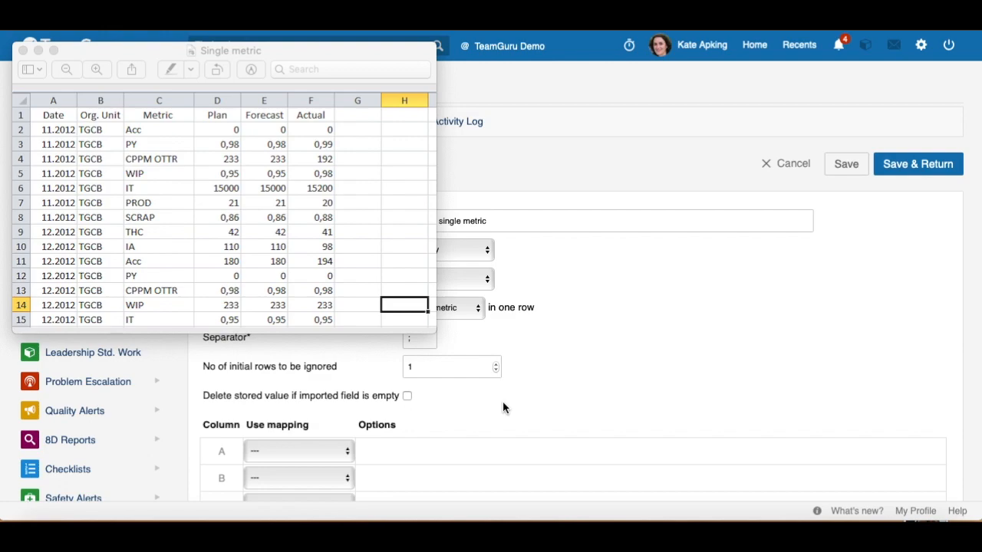
Compare the date column in the Single metric spreadsheet with the separate Day, Month and Year columns in Workbook6.
scroll(258, 376, down, 2)
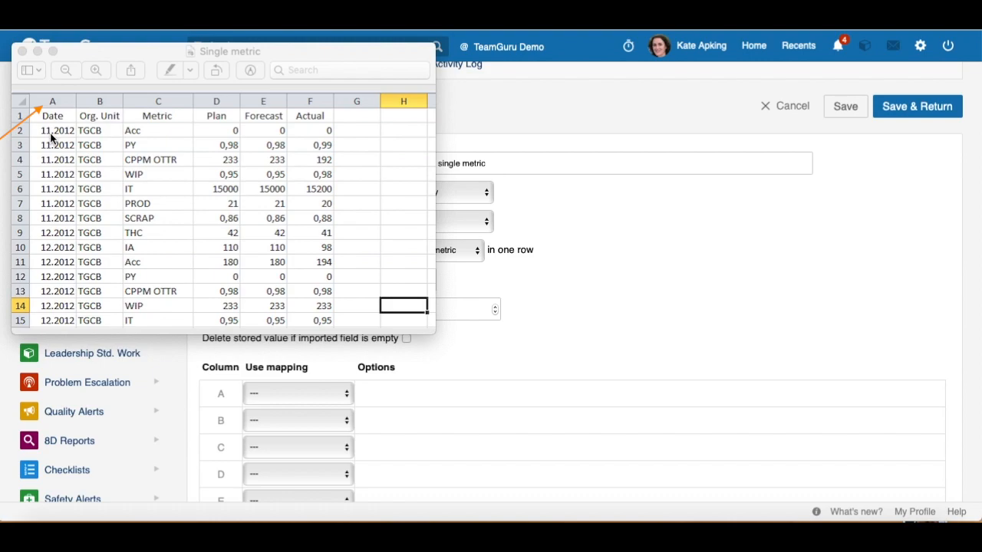
click(345, 396)
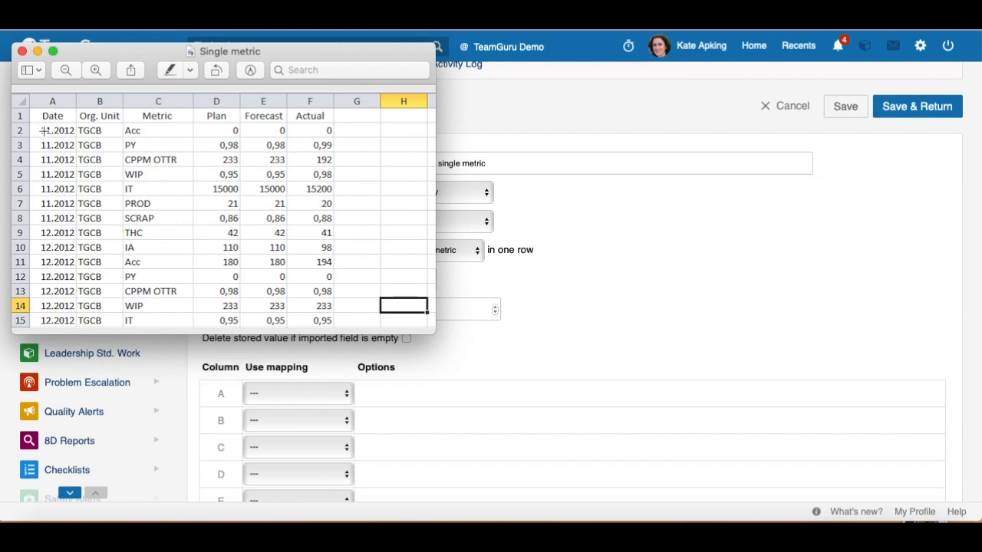
click(535, 288)
key(ctrl+Up)
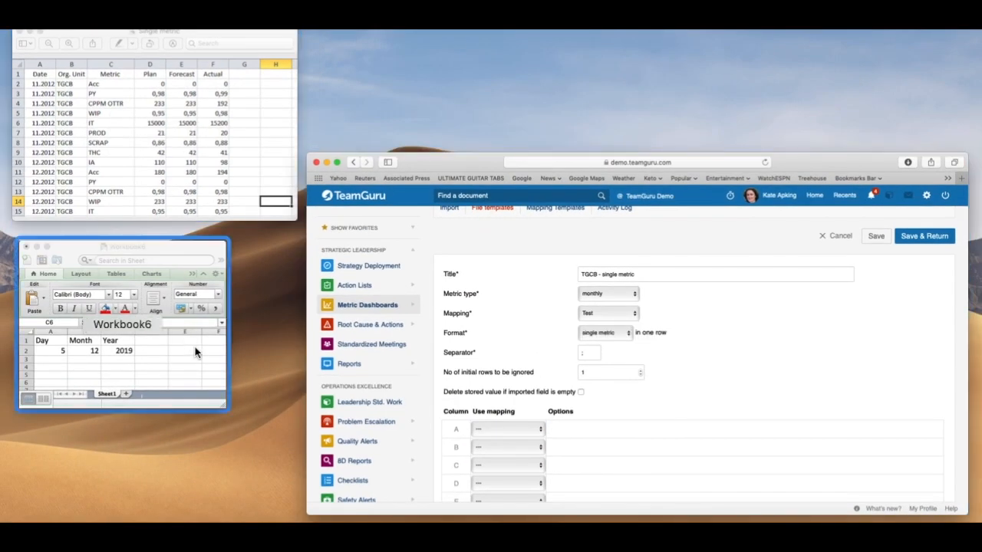
click(194, 352)
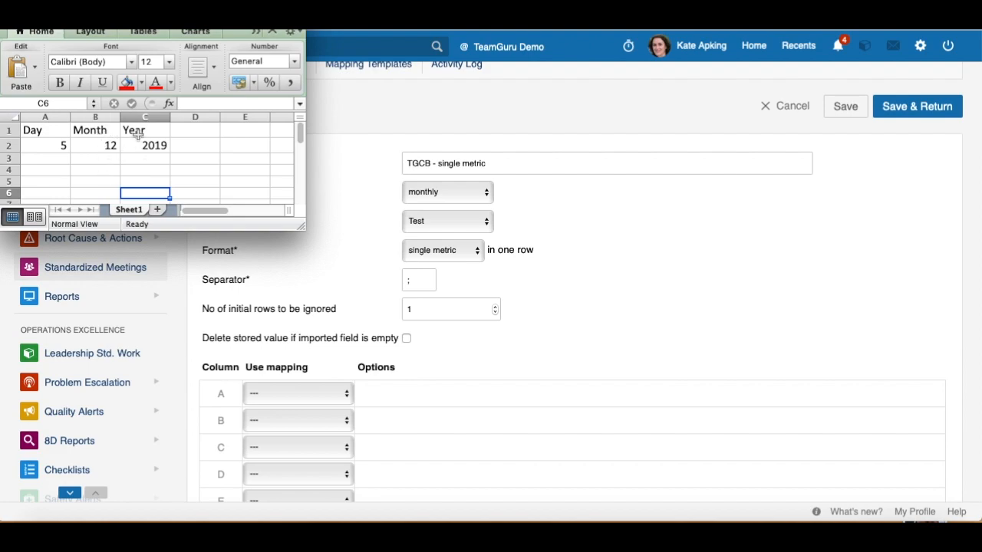
click(310, 389)
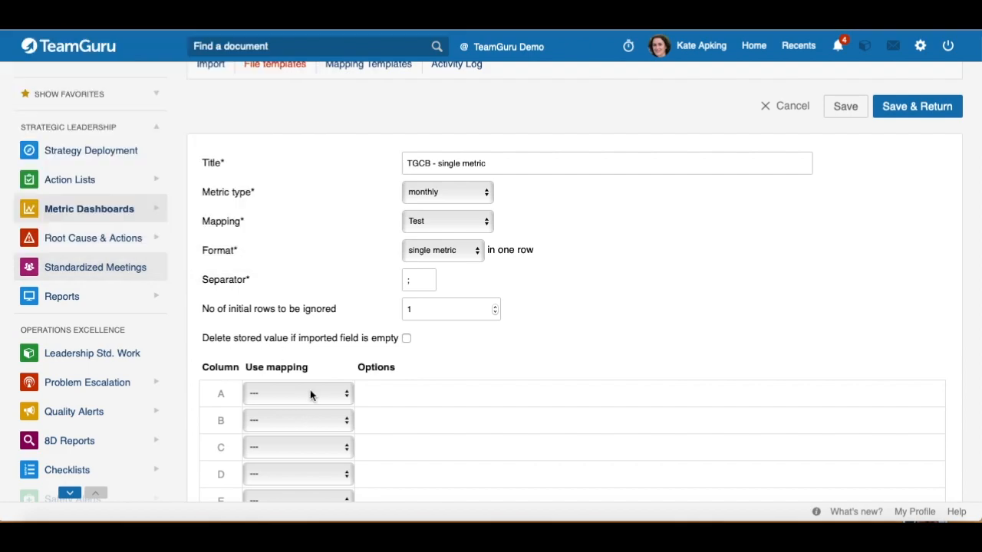
Map columns A, B and C to Date (part of date) as Day, Month and Year, and compare them with Workbook6.
click(346, 395)
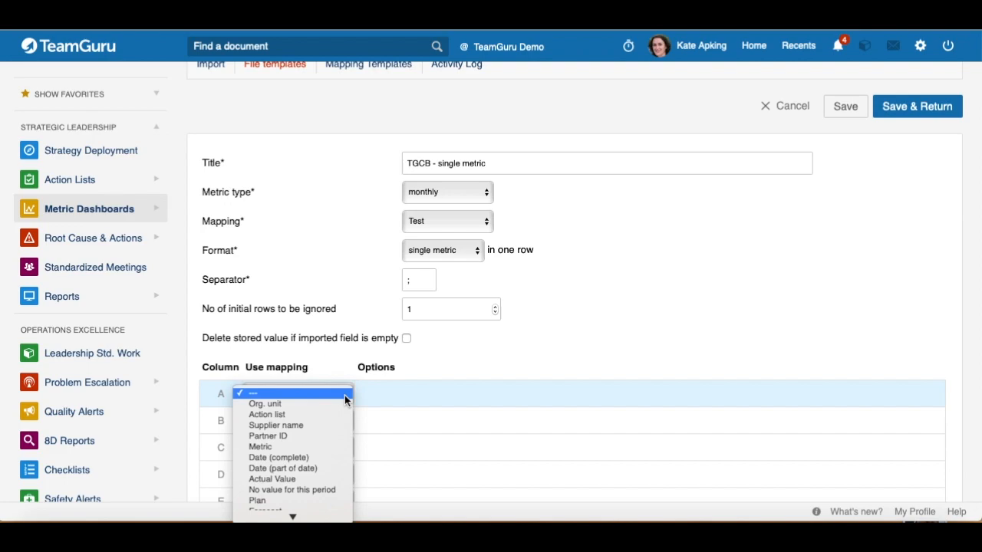
click(313, 468)
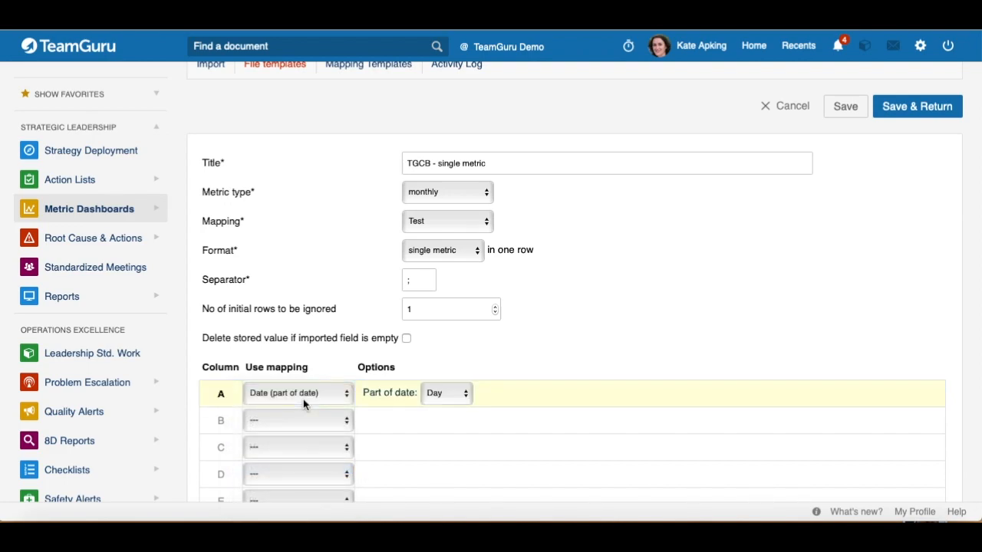
click(460, 394)
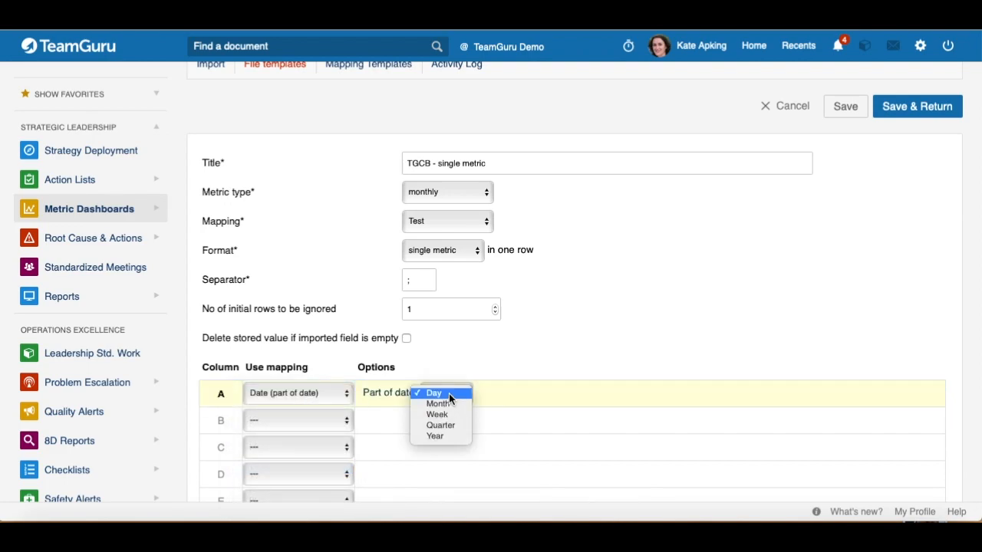
click(448, 392)
click(303, 420)
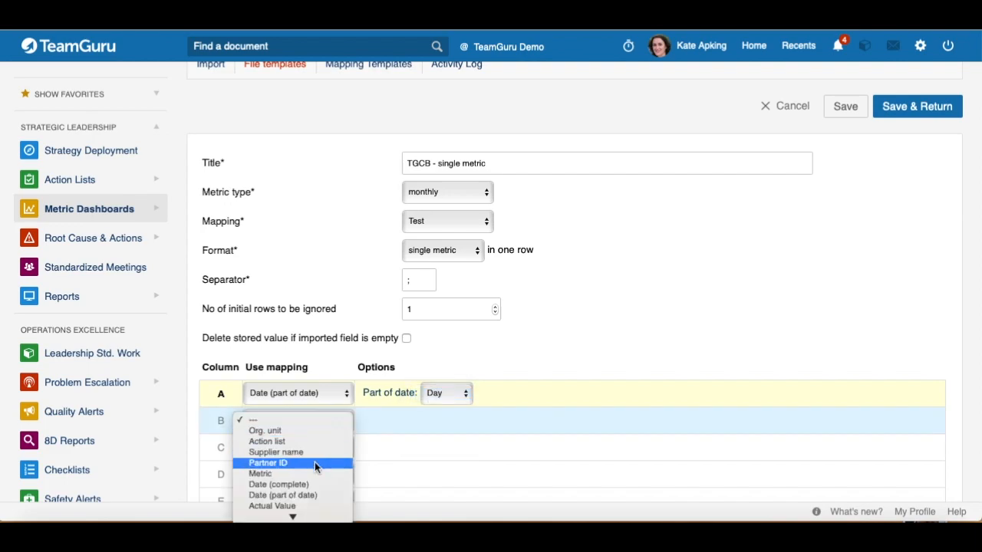
click(307, 495)
click(466, 422)
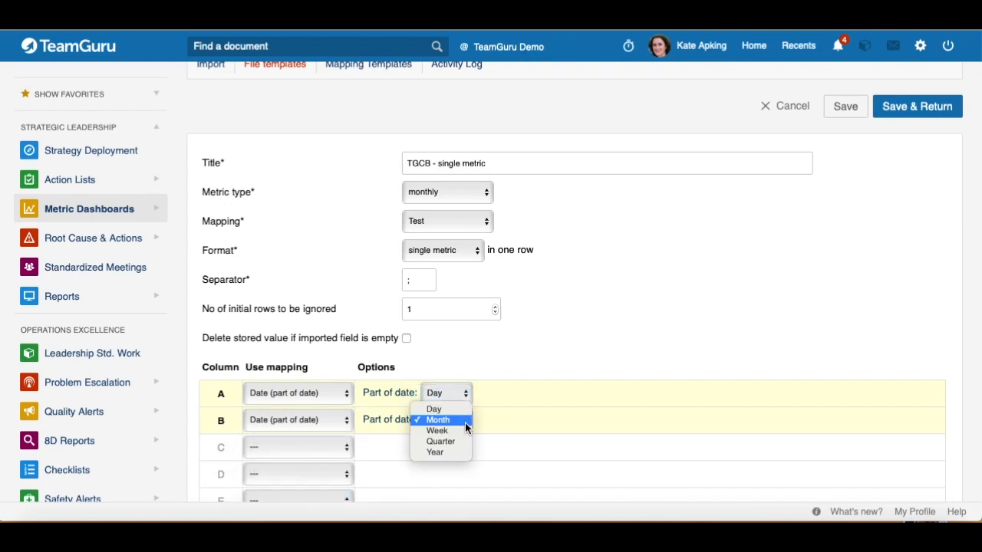
click(465, 423)
click(296, 448)
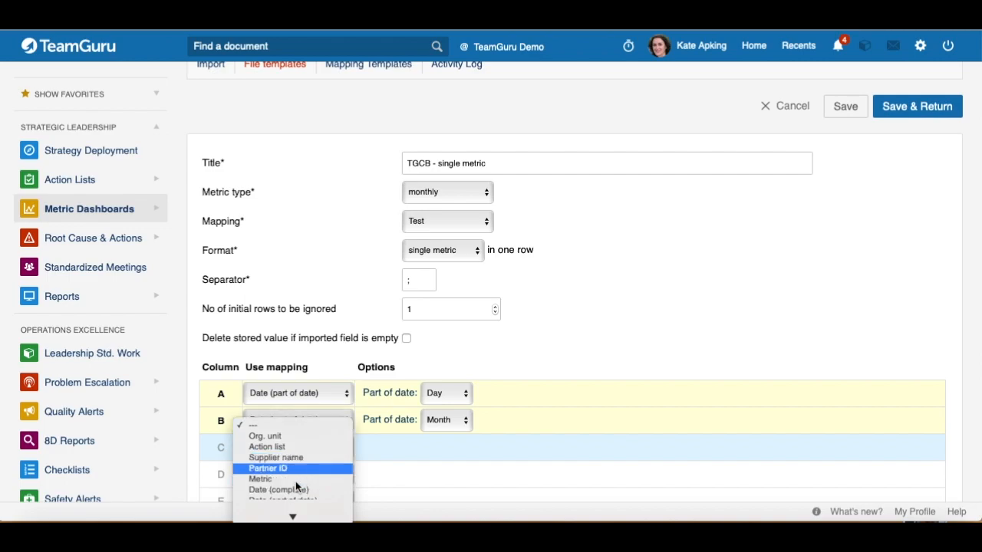
click(292, 489)
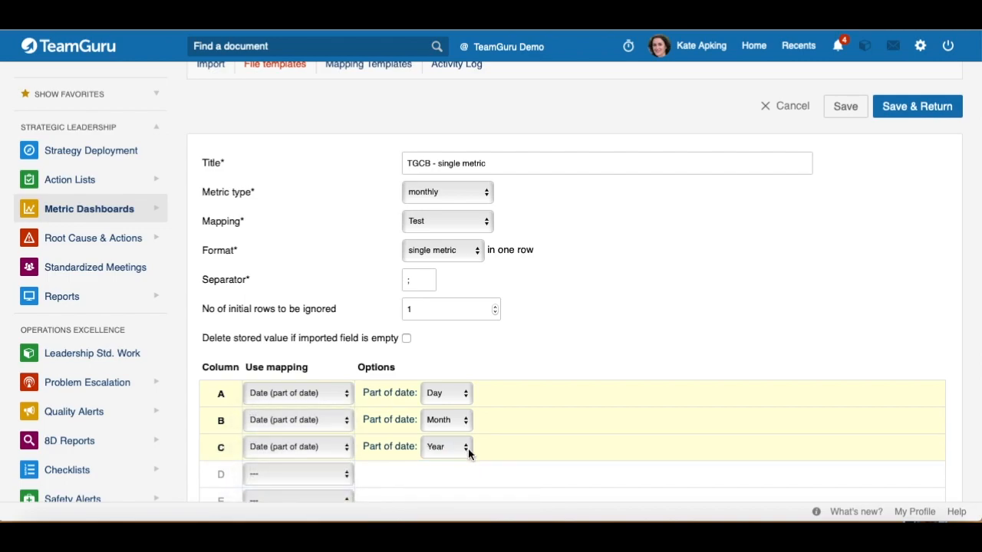
key(ctrl+Up)
click(149, 307)
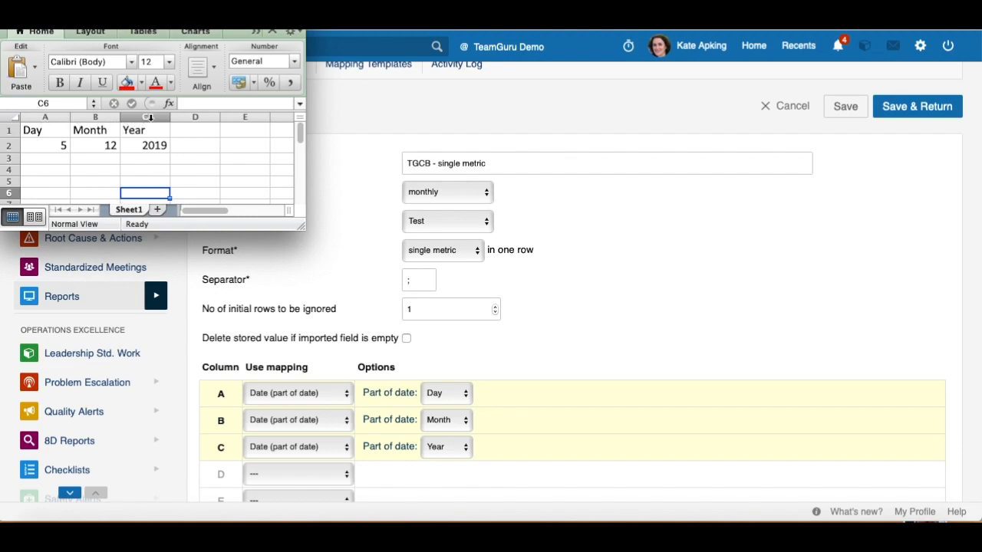
click(579, 391)
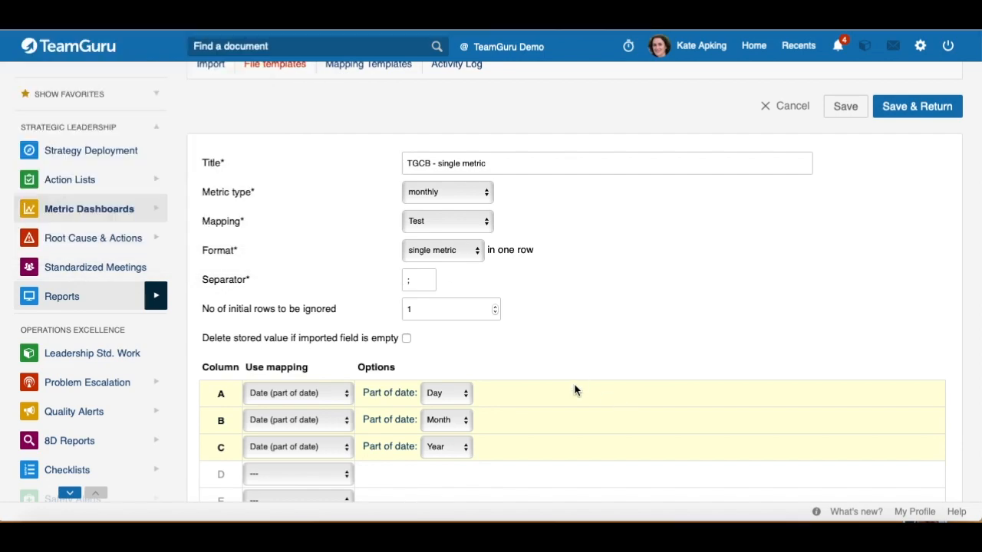
Clear the date-part mappings from columns A, B and C.
click(333, 397)
click(296, 319)
click(328, 418)
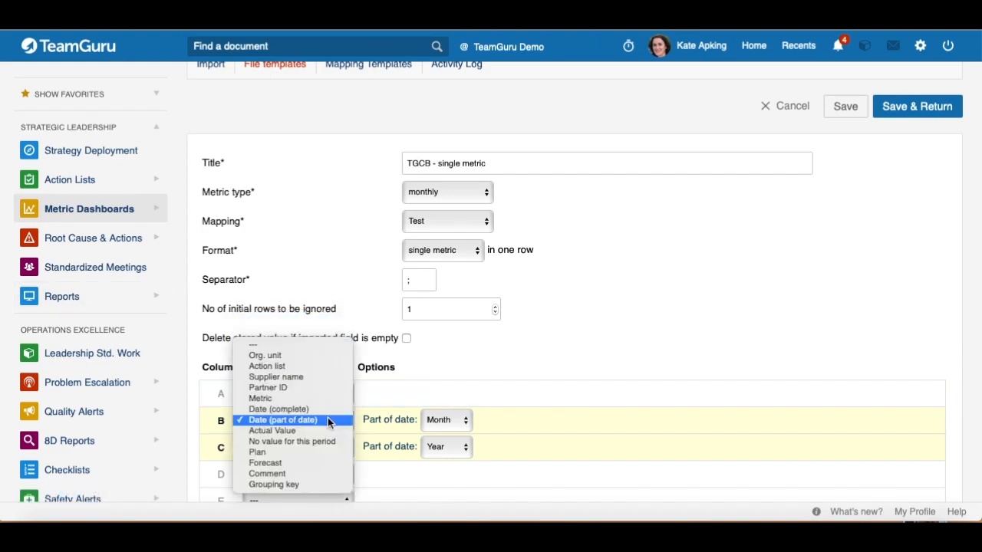
click(310, 347)
click(327, 446)
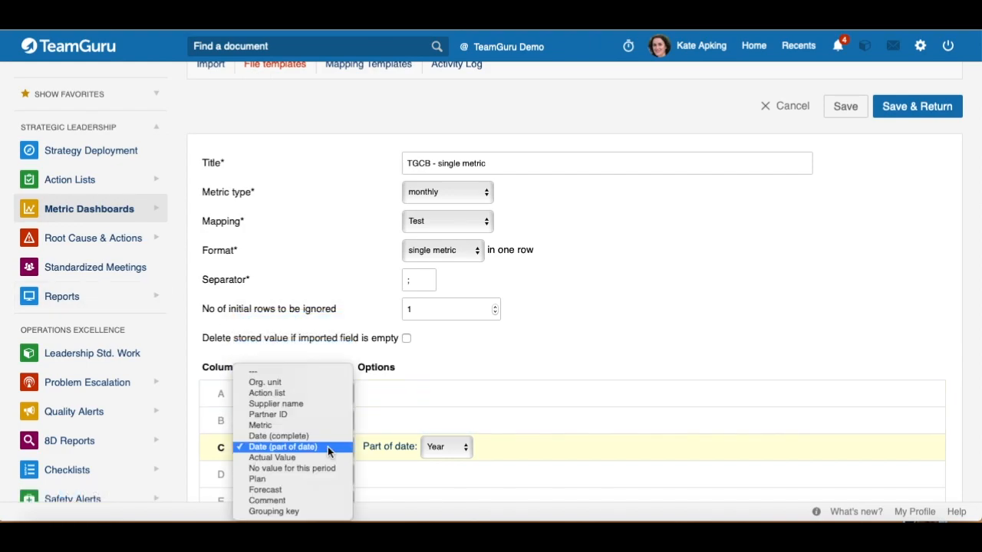
click(312, 372)
Following the Single metric spreadsheet, map column A to Date (complete), column B to Org. unit and column C to Metric.
click(325, 395)
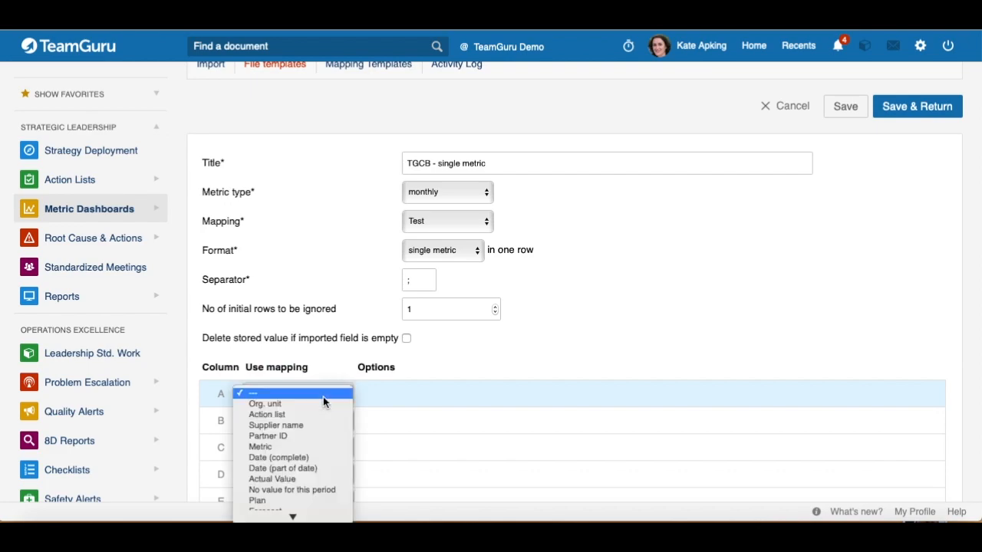
click(317, 458)
scroll(234, 365, down, 2)
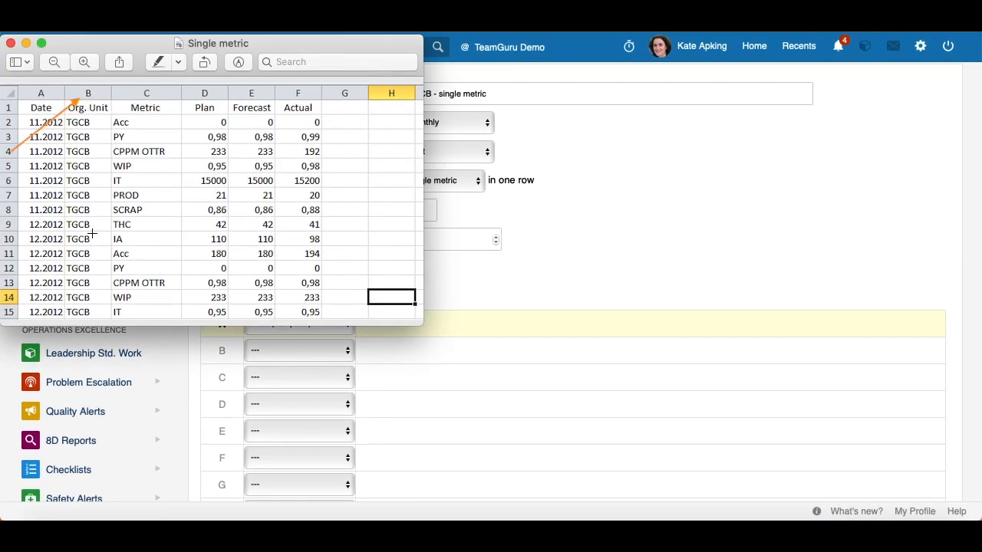
click(346, 352)
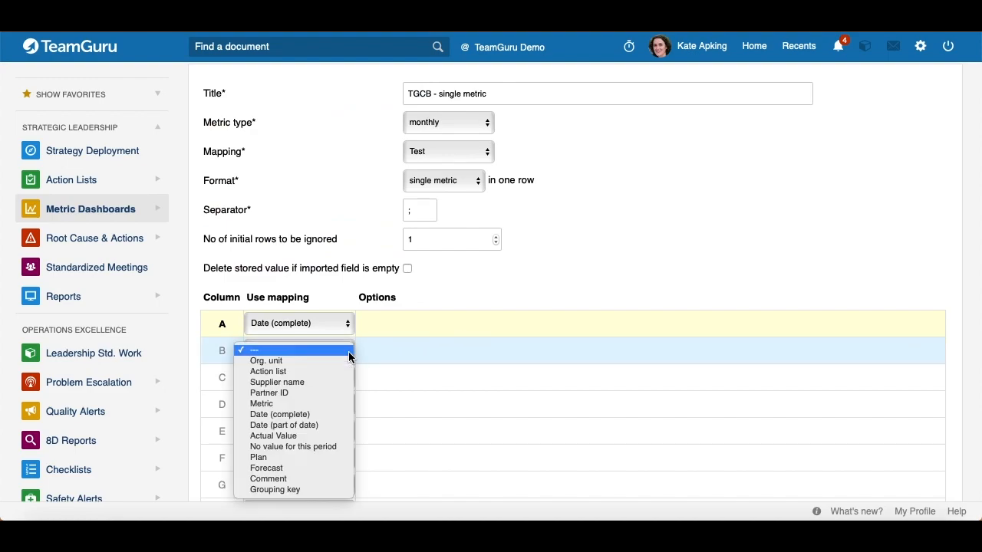
click(269, 361)
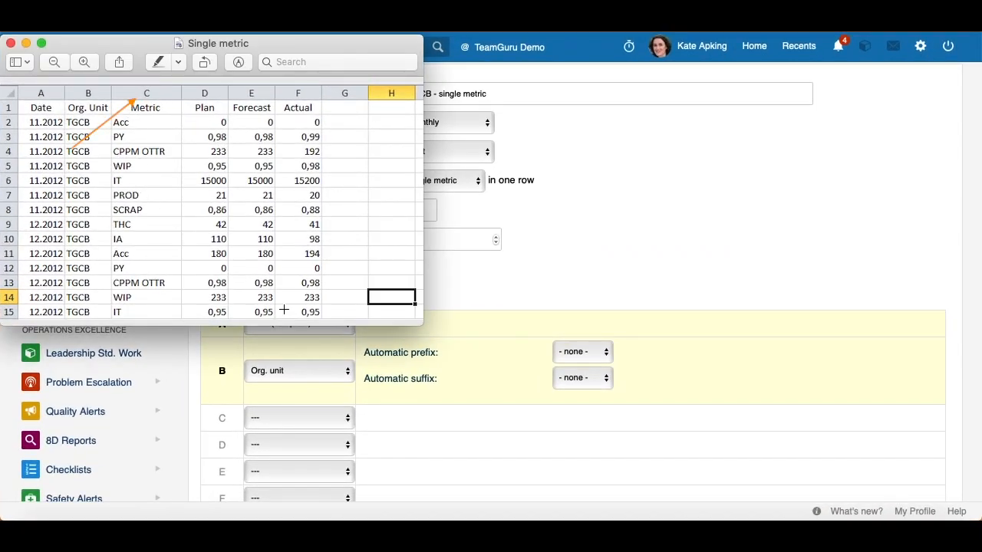
click(361, 397)
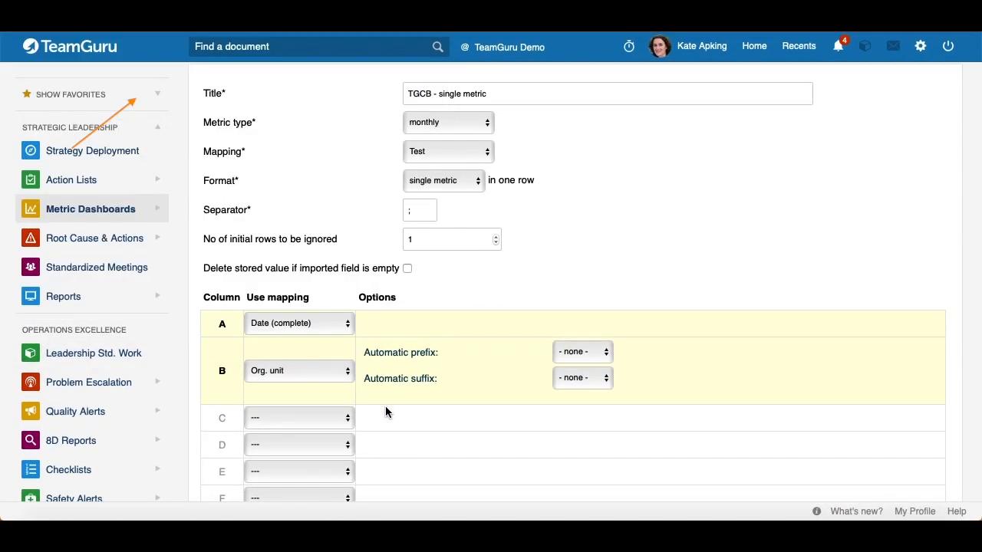
click(340, 421)
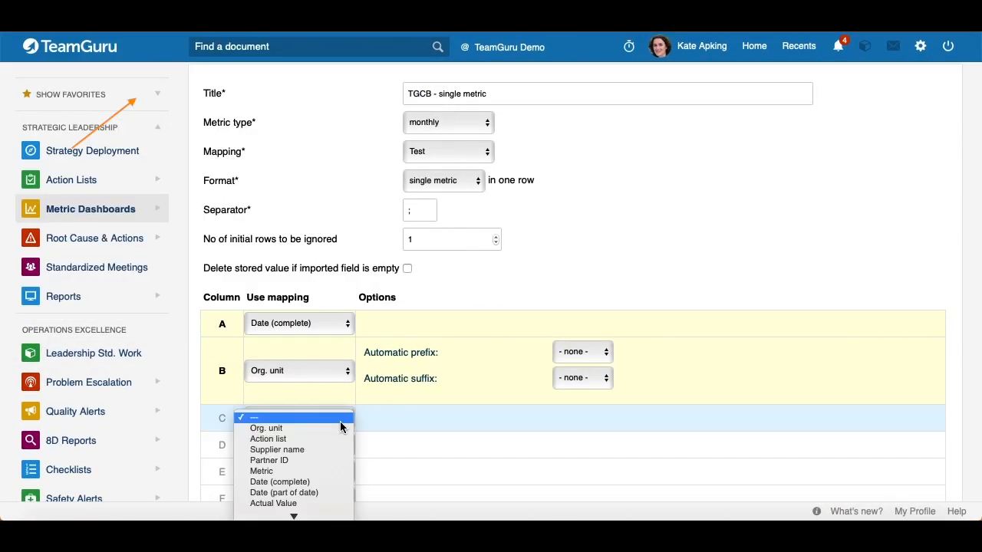
click(281, 469)
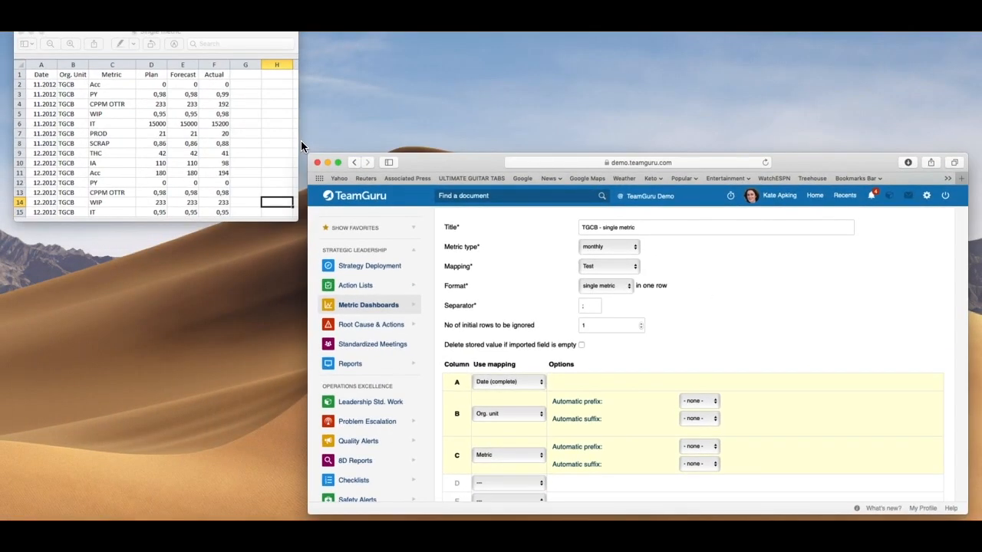
Following the Single metric spreadsheet, map column D to Plan, column E to Forecast and column F to Actual Value.
click(107, 114)
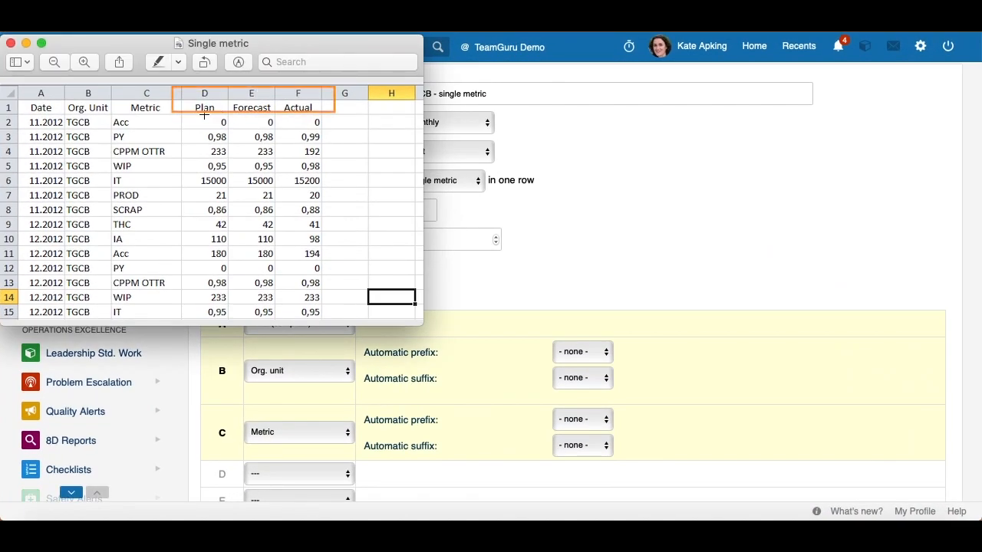
scroll(399, 399, down, 3)
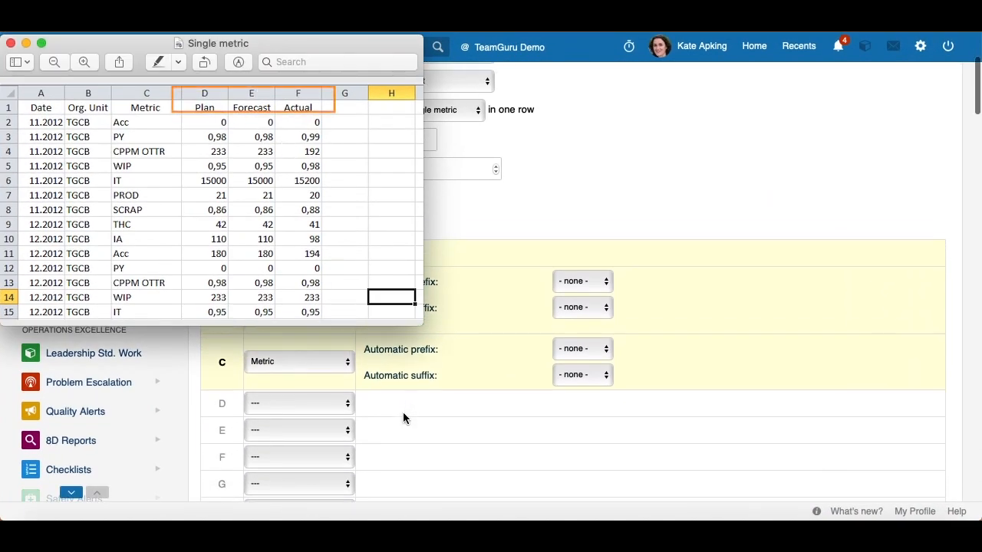
click(301, 367)
click(301, 367)
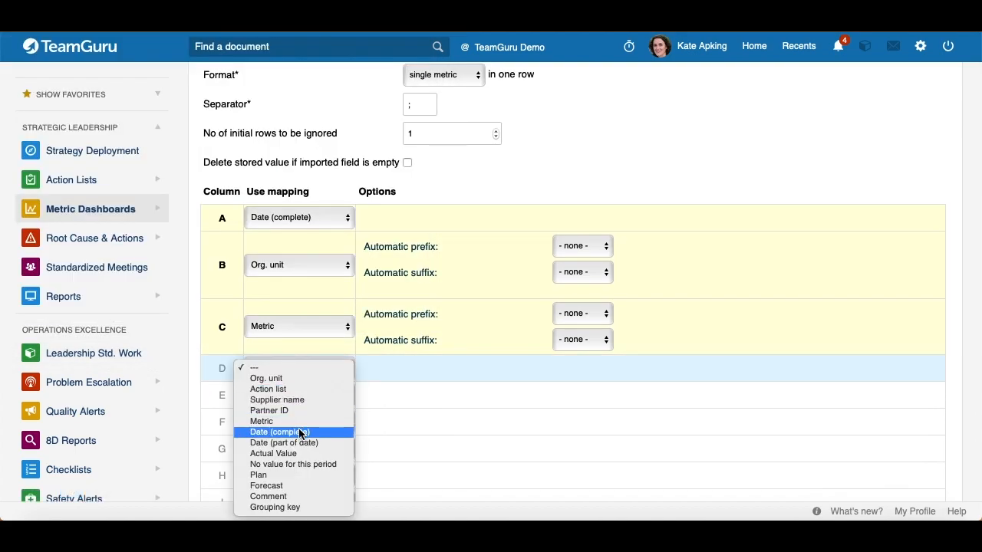
click(281, 475)
click(327, 396)
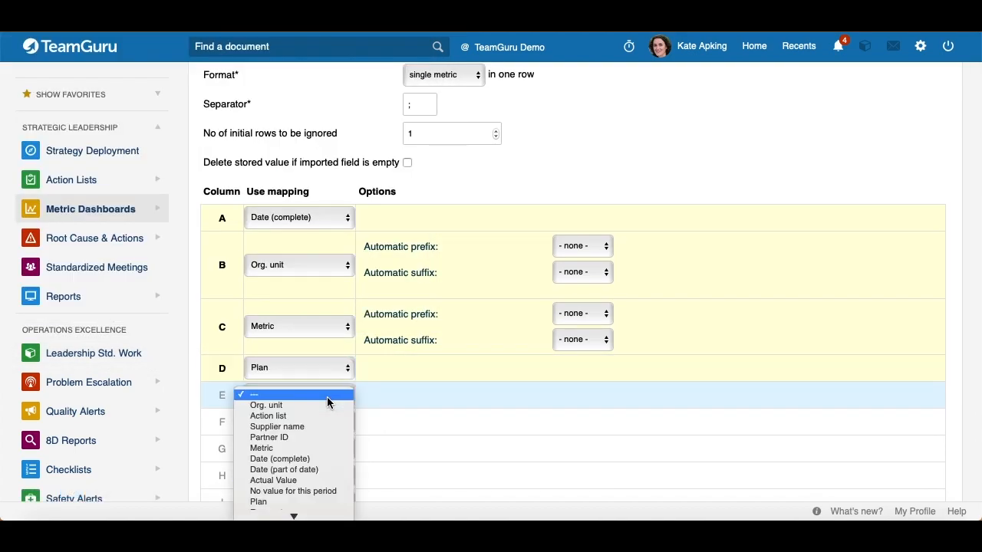
click(282, 497)
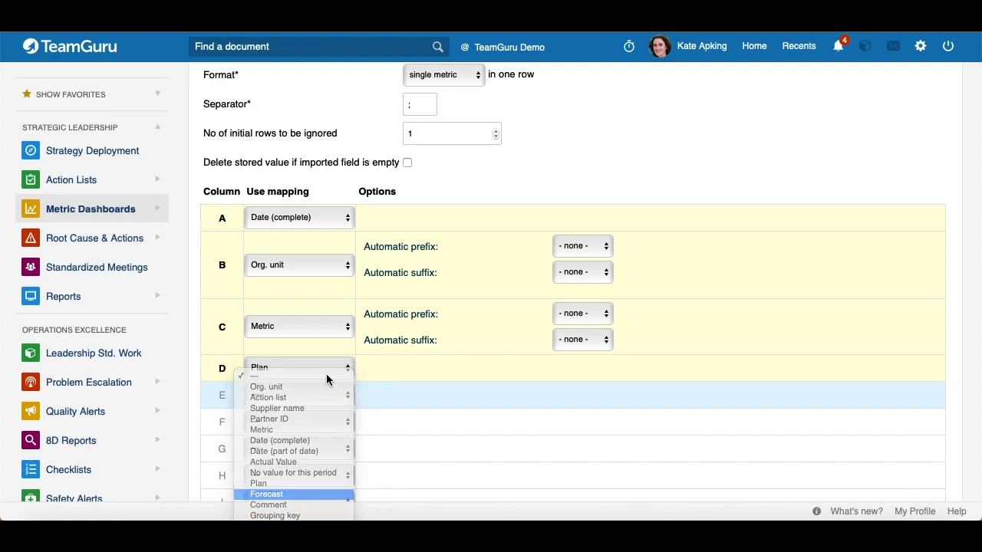
scroll(324, 377, down, 2)
click(310, 357)
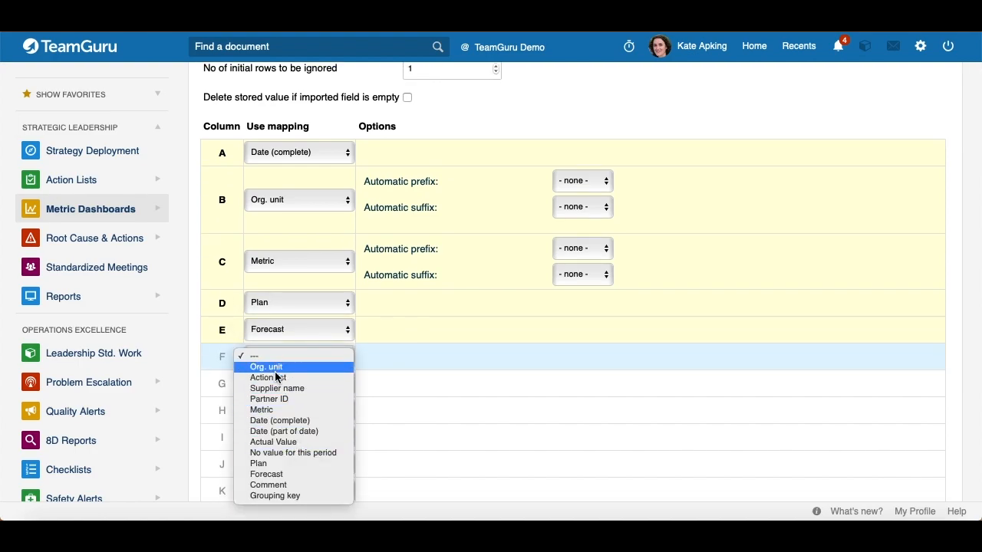
click(289, 443)
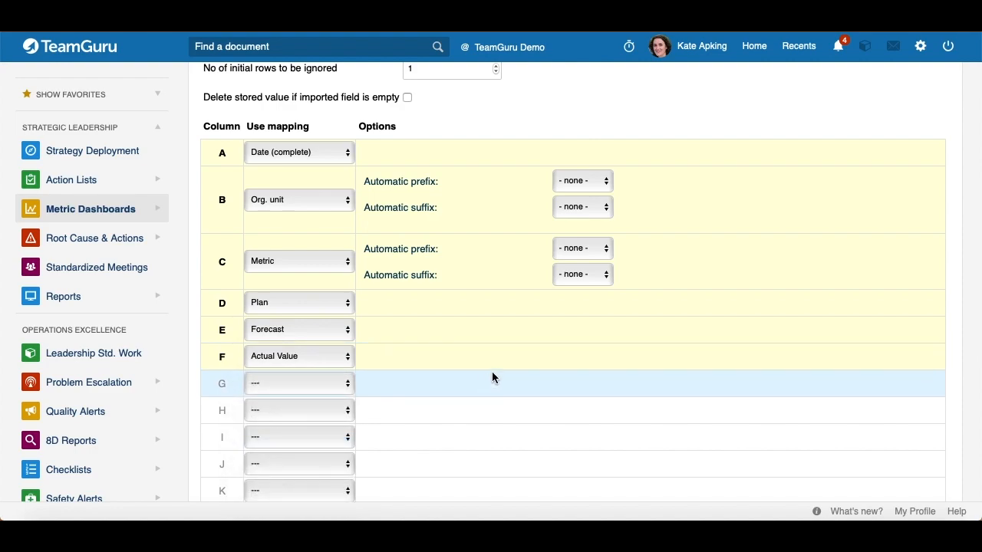
Save the single metric file template, return to the template list, and check the columns of the Multiple metrics spreadsheet.
scroll(492, 371, up, 1)
scroll(492, 372, up, 1)
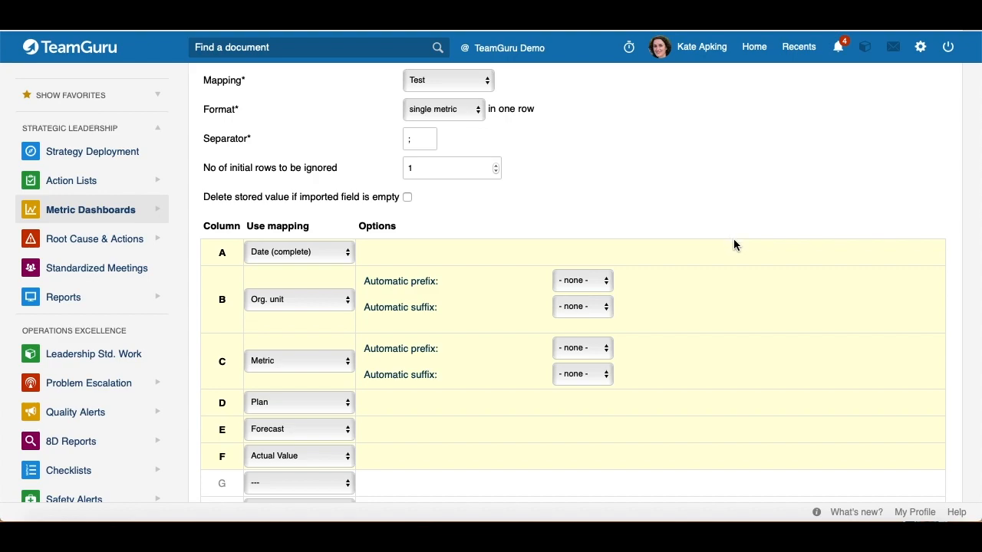
scroll(733, 238, up, 5)
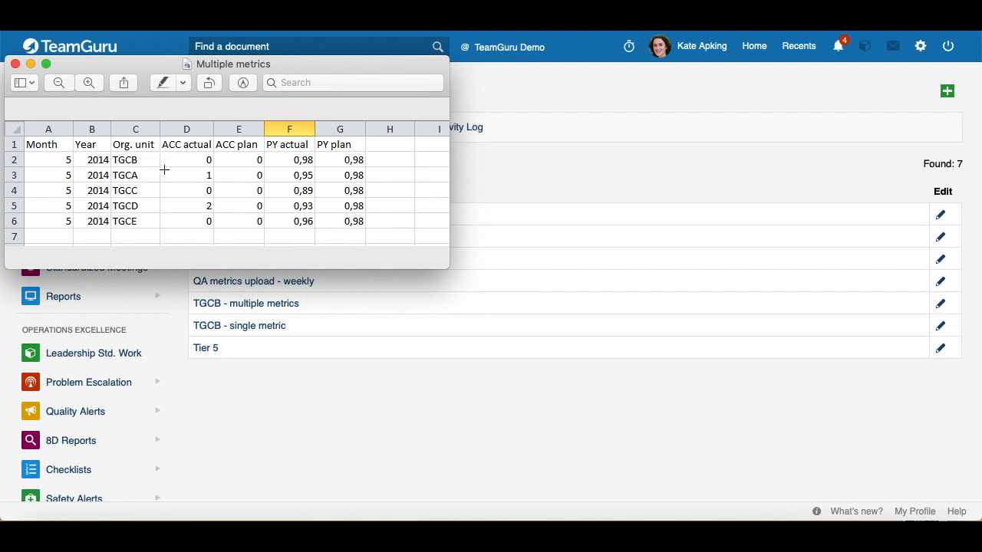
click(445, 304)
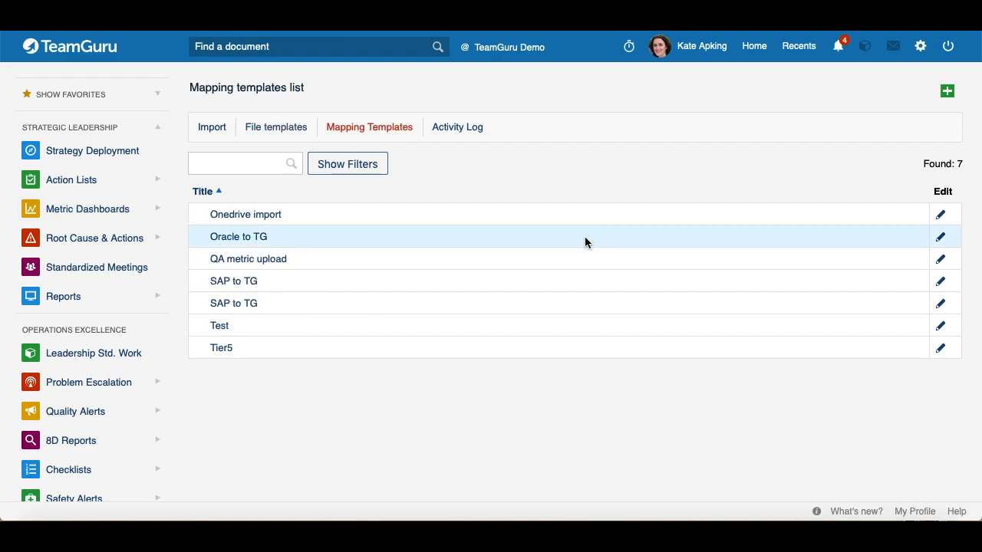
Open the Test mapping template and compare its metric and organization unit mappings with the Multiple metrics spreadsheet.
click(523, 320)
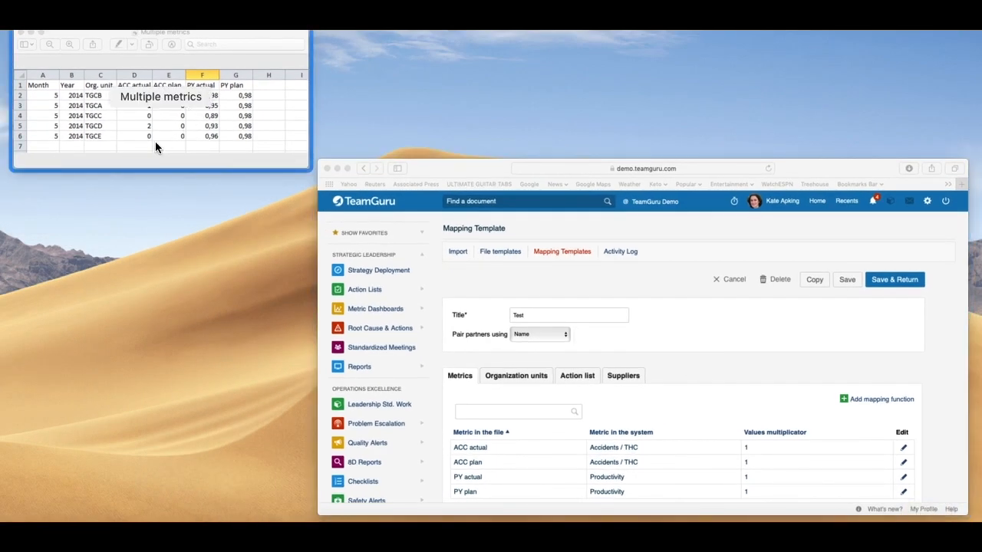
click(155, 141)
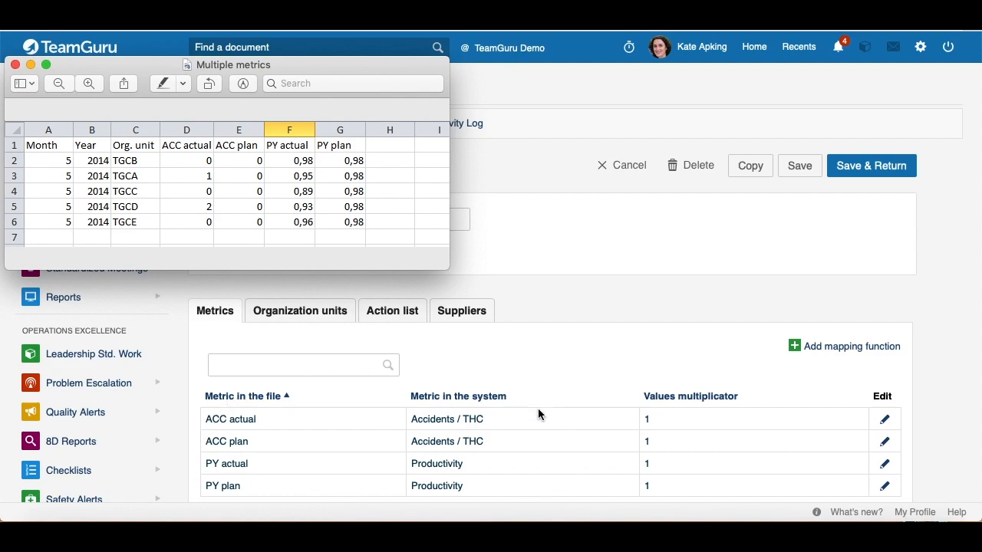
scroll(286, 441, down, 1)
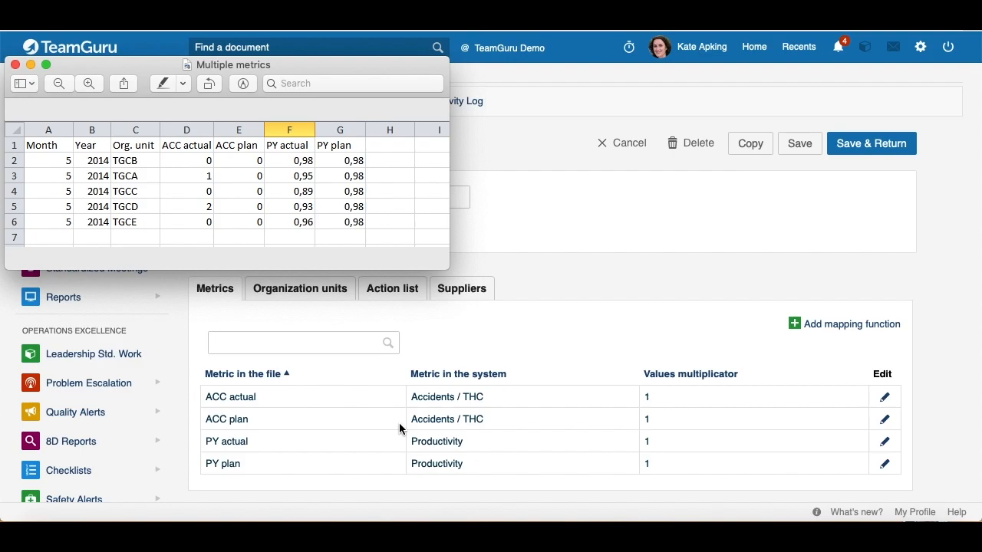
click(310, 289)
key(ctrl+Up)
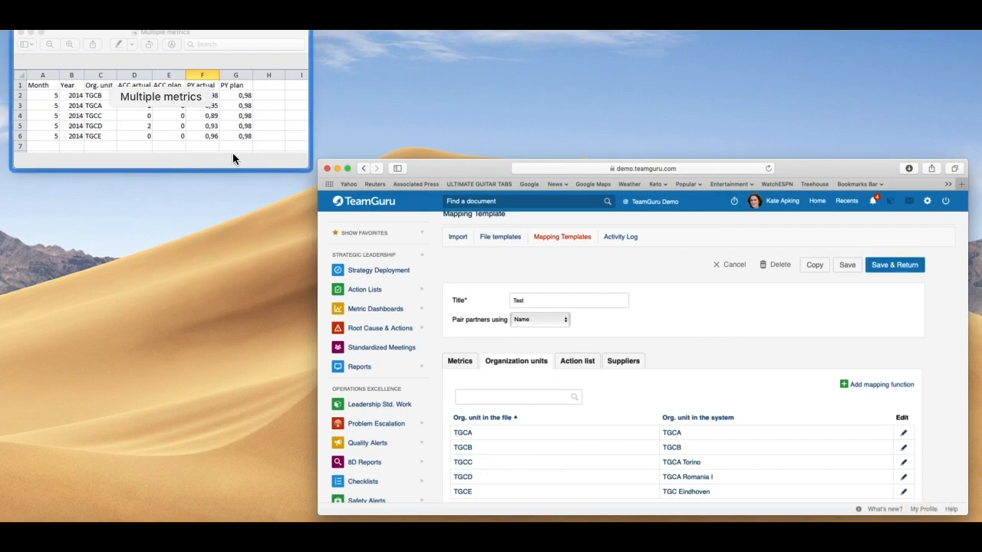
click(243, 151)
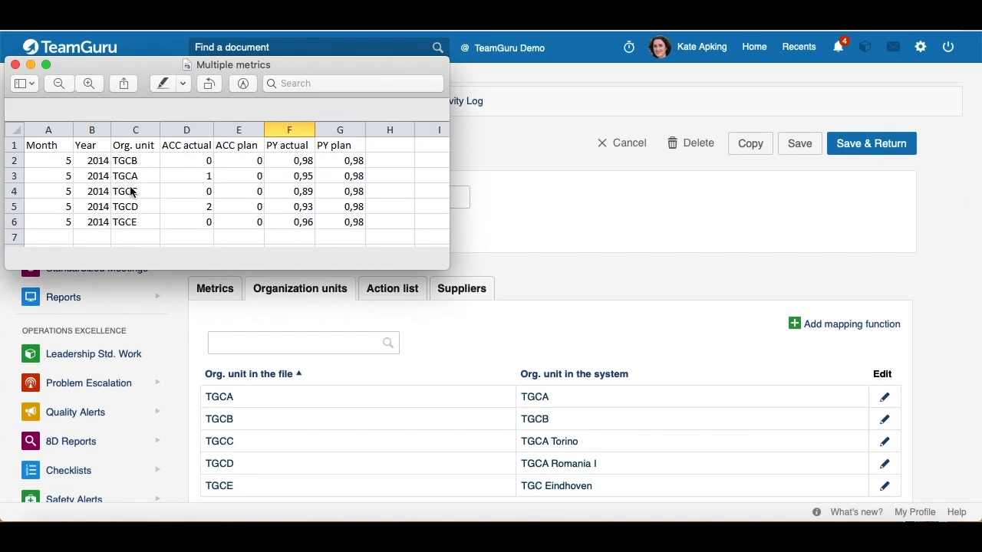
click(873, 159)
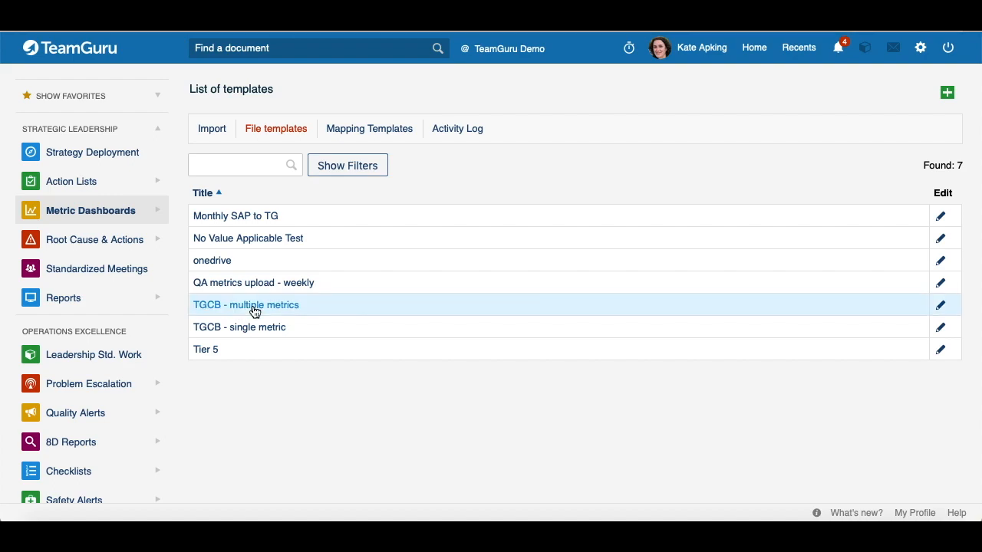
Open the TGCB - multiple metrics file template, select the multiple metrics format, and review the mappings of columns A to C.
click(496, 289)
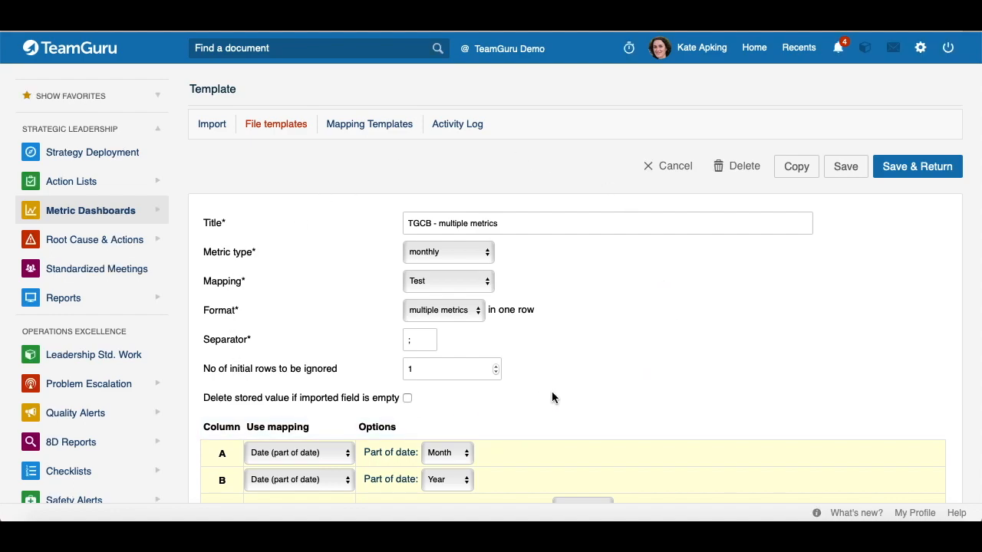
click(464, 315)
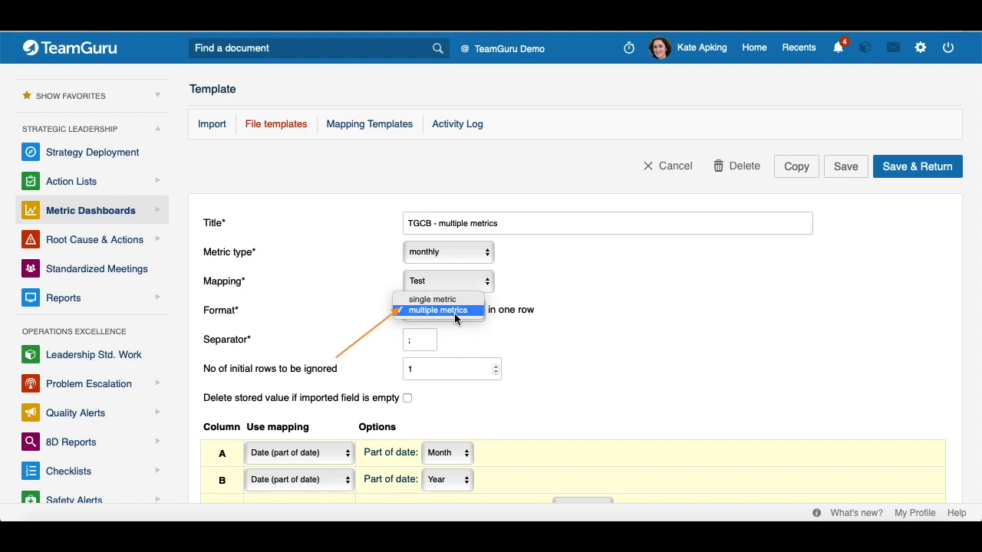
click(470, 312)
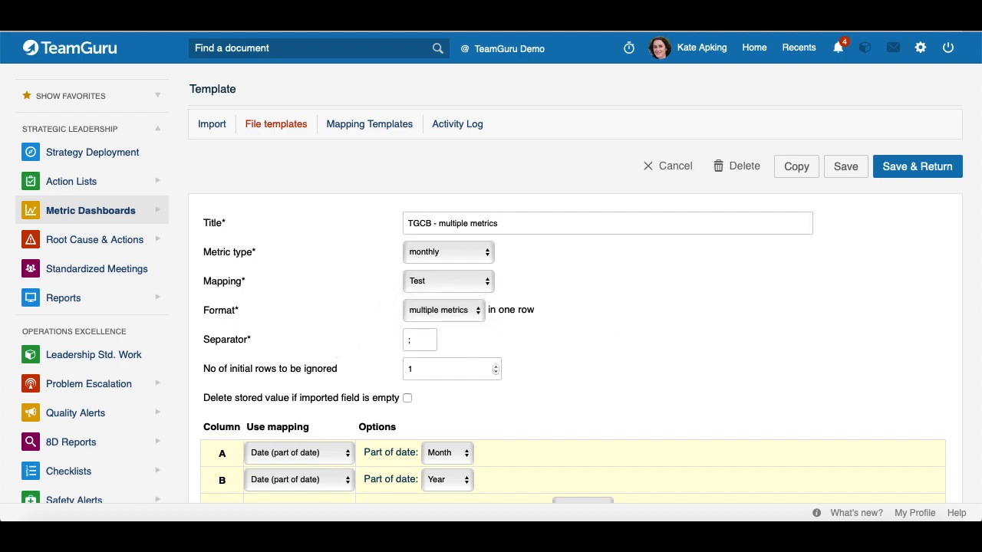
scroll(342, 257, down, 3)
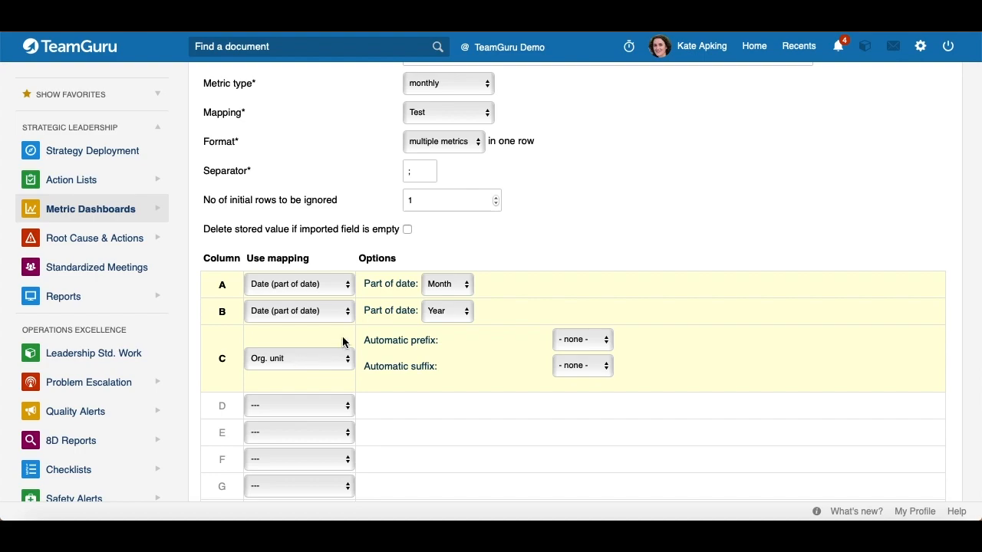
scroll(337, 332, down, 1)
scroll(338, 333, down, 5)
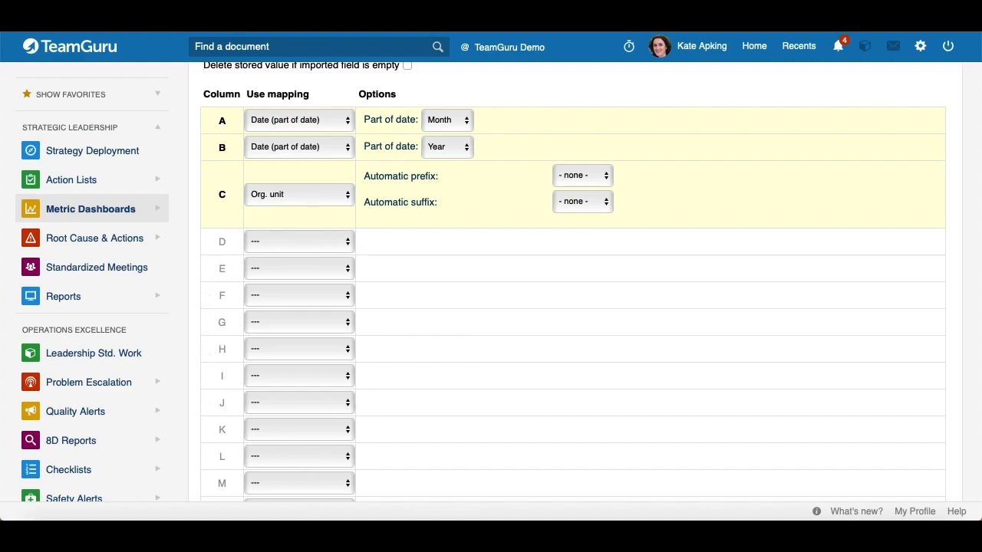
Try mapping column D to Metric.
scroll(407, 301, up, 2)
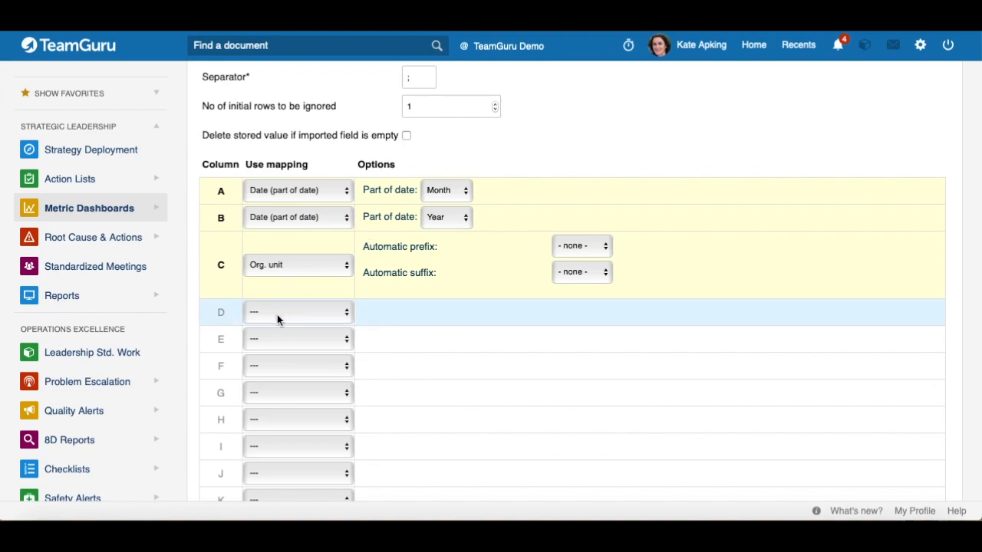
click(277, 313)
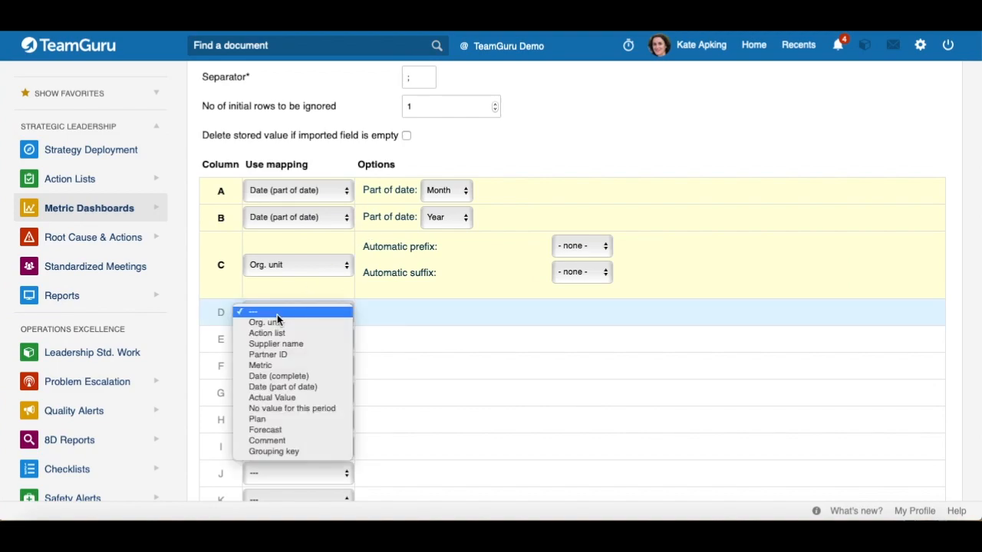
click(270, 367)
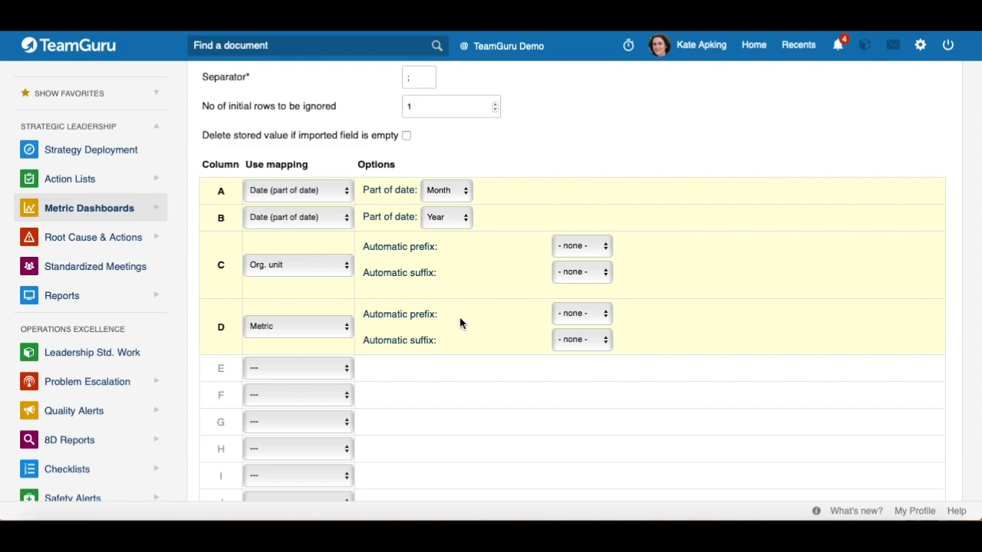
scroll(313, 352, up, 1)
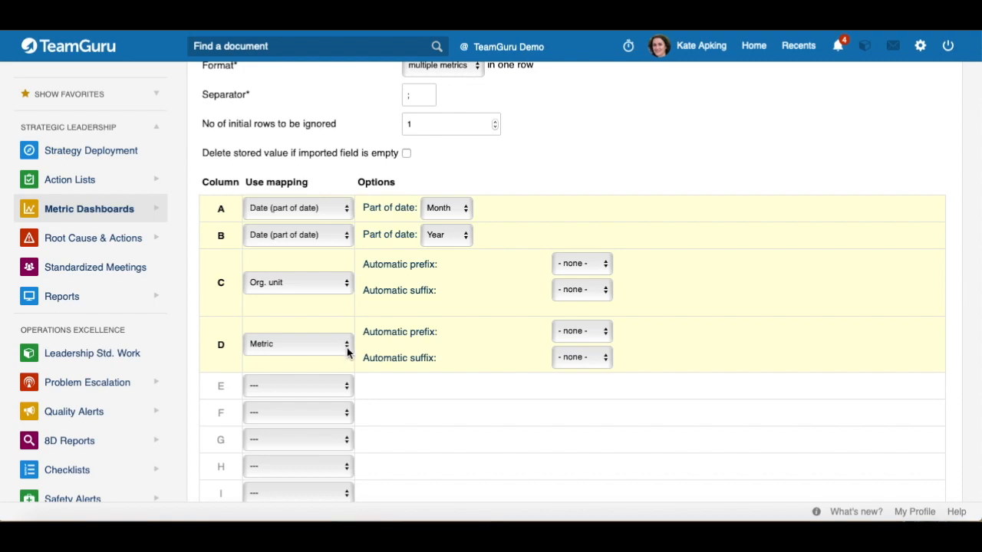
Following the Multiple metrics spreadsheet, map column D to Actual Value with the metric name ACC actual.
click(346, 353)
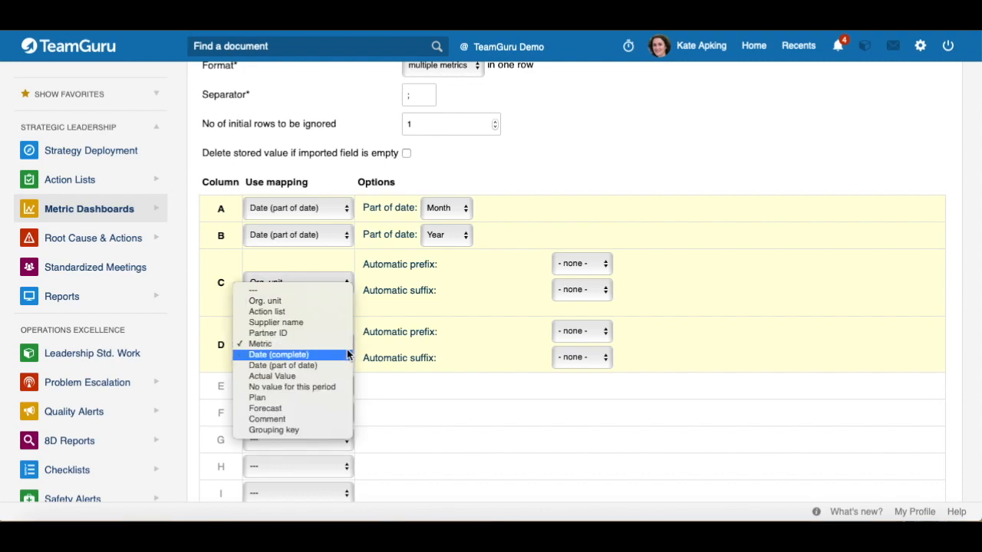
mouse_move(978, 520)
click(85, 86)
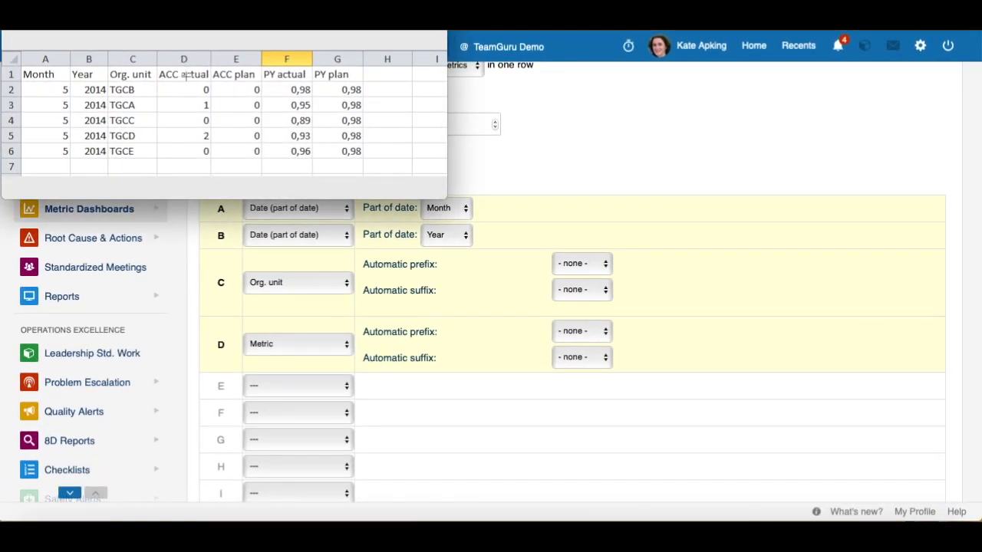
click(304, 340)
click(305, 340)
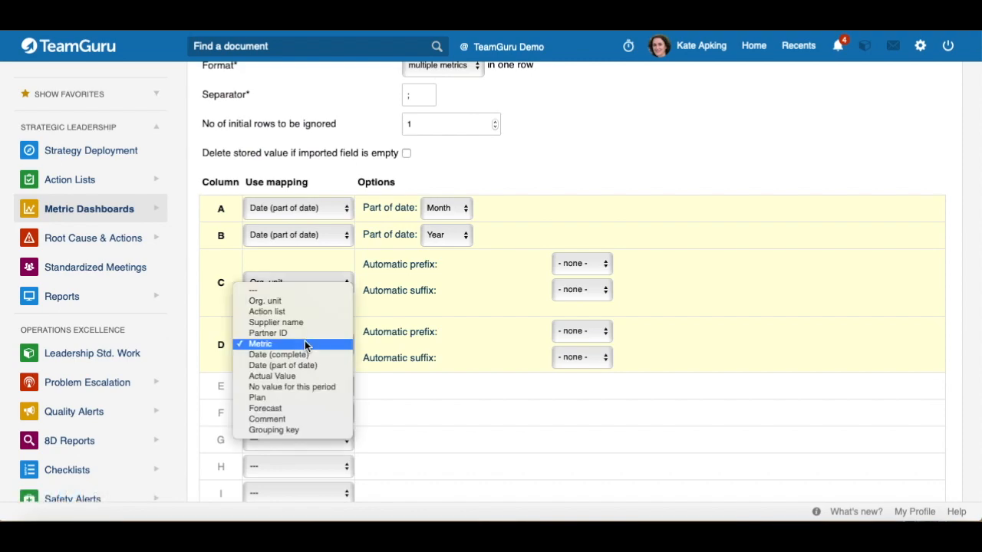
key(Escape)
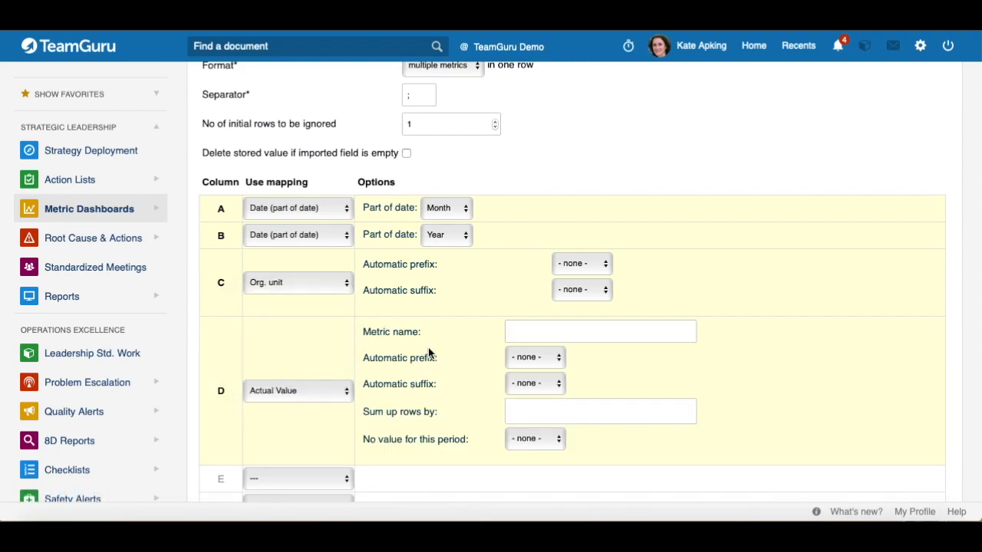
click(580, 334)
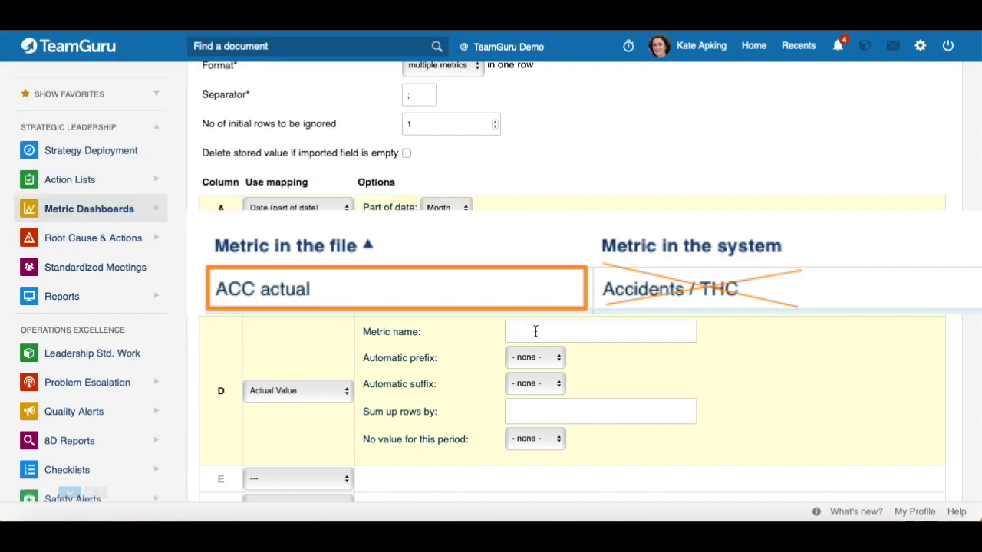
click(537, 331)
text(ACC actual)
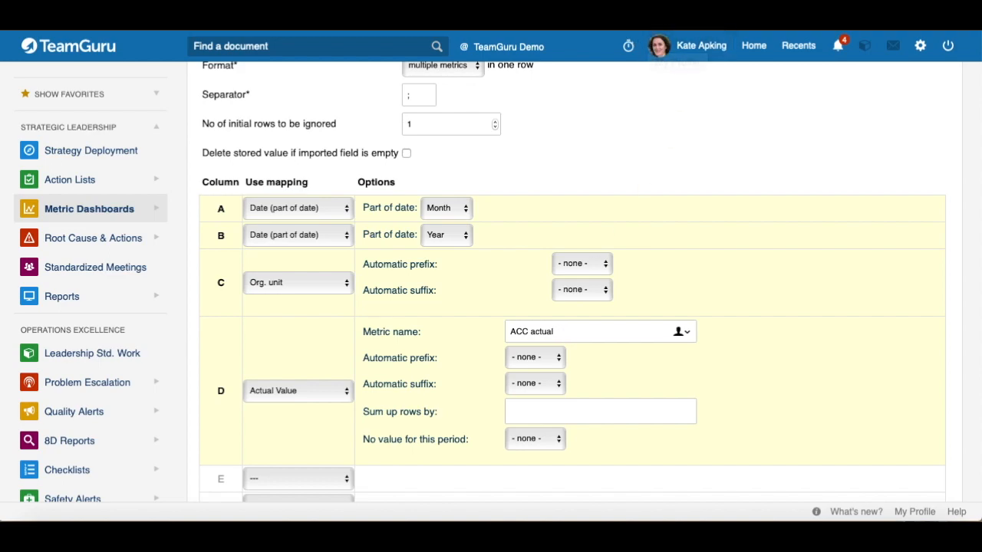
Following the Multiple metrics spreadsheet, map column E to Plan with the metric name ACC plan.
scroll(290, 341, down, 2)
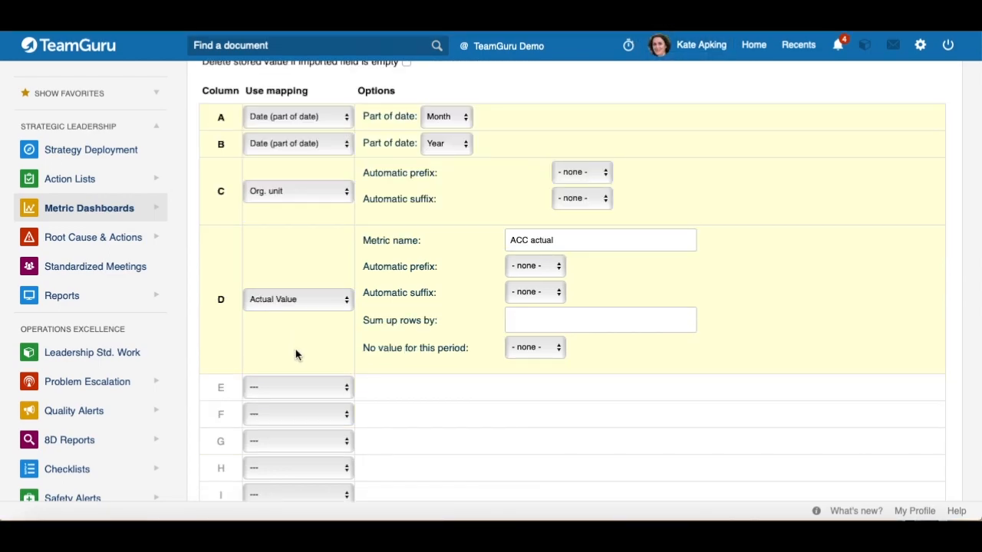
scroll(296, 352, down, 2)
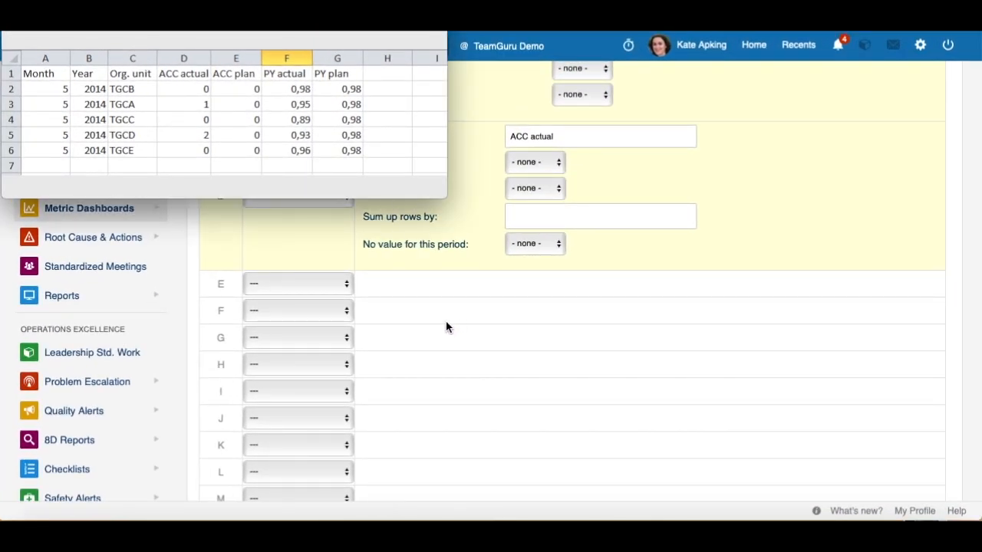
click(307, 277)
click(272, 391)
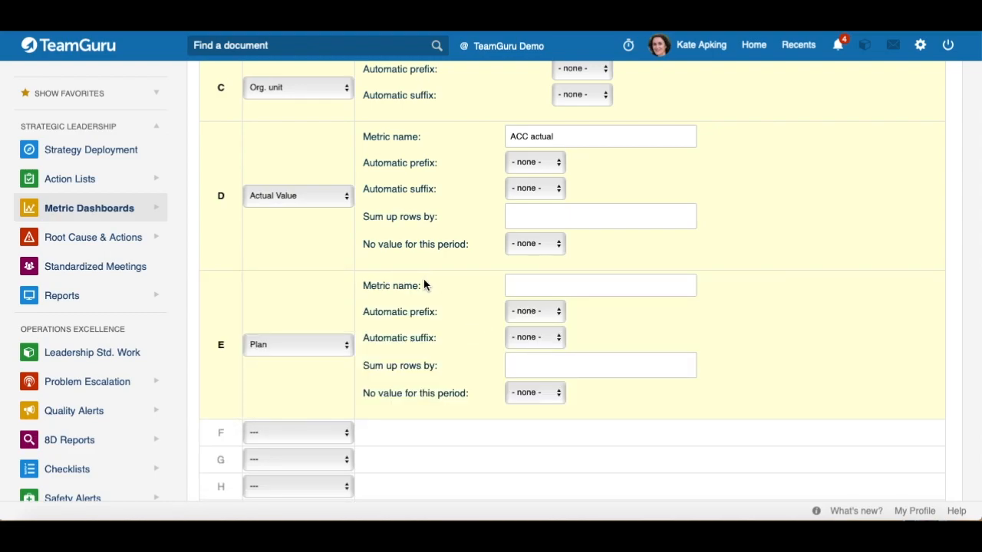
mouse_move(981, 520)
click(217, 122)
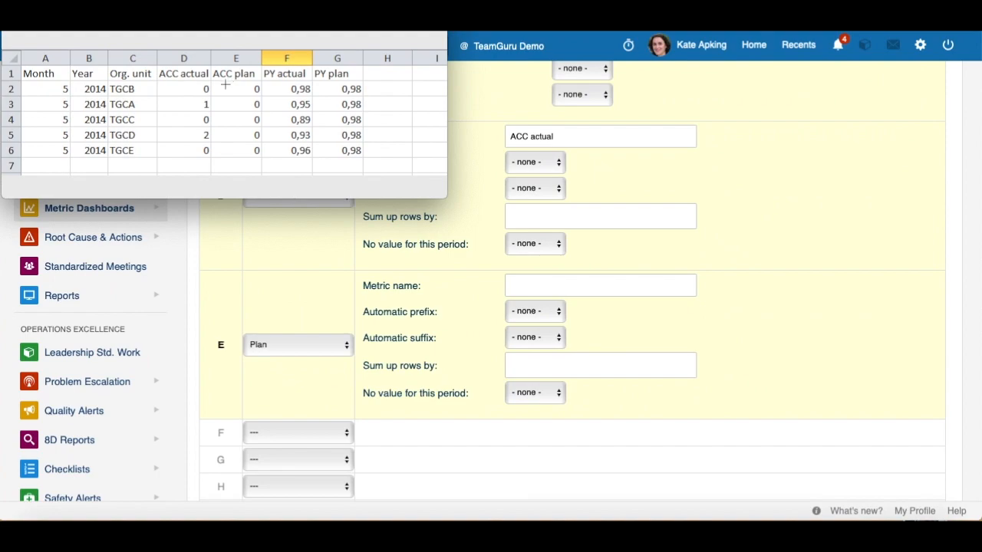
click(564, 271)
click(526, 283)
text(ACC plan)
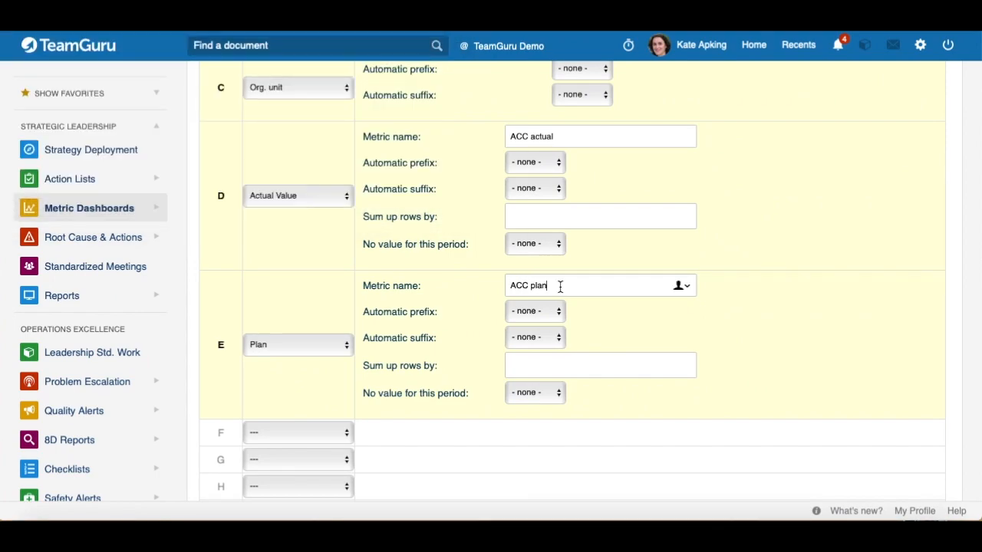
click(656, 434)
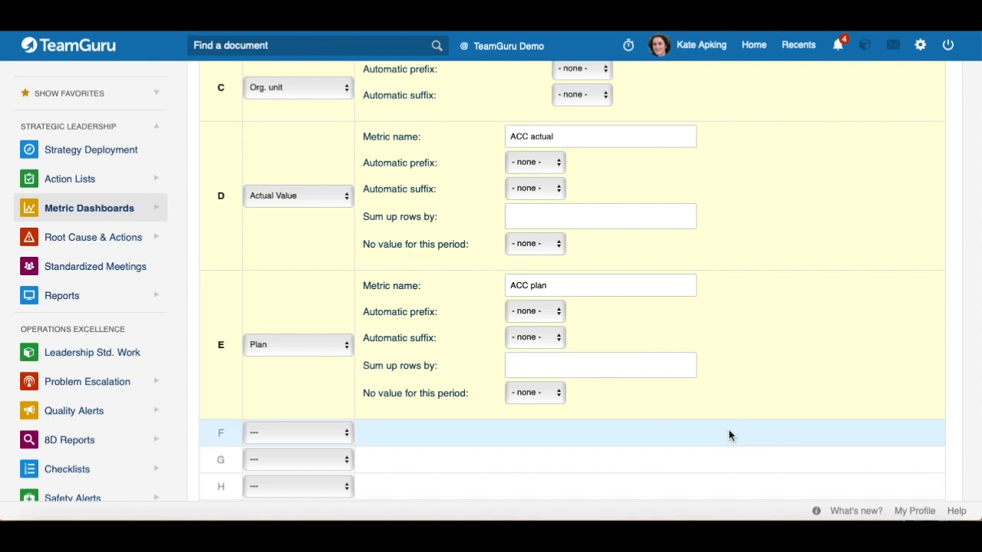
Examine the available Sum up rows by options for column D, and check the rows of the Multiple metrics spreadsheet.
scroll(460, 305, up, 2)
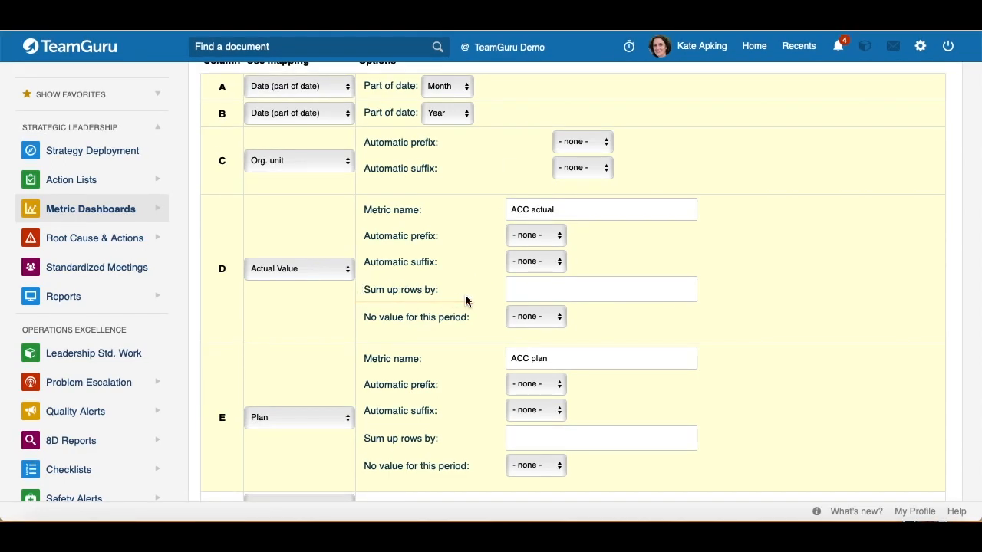
click(520, 288)
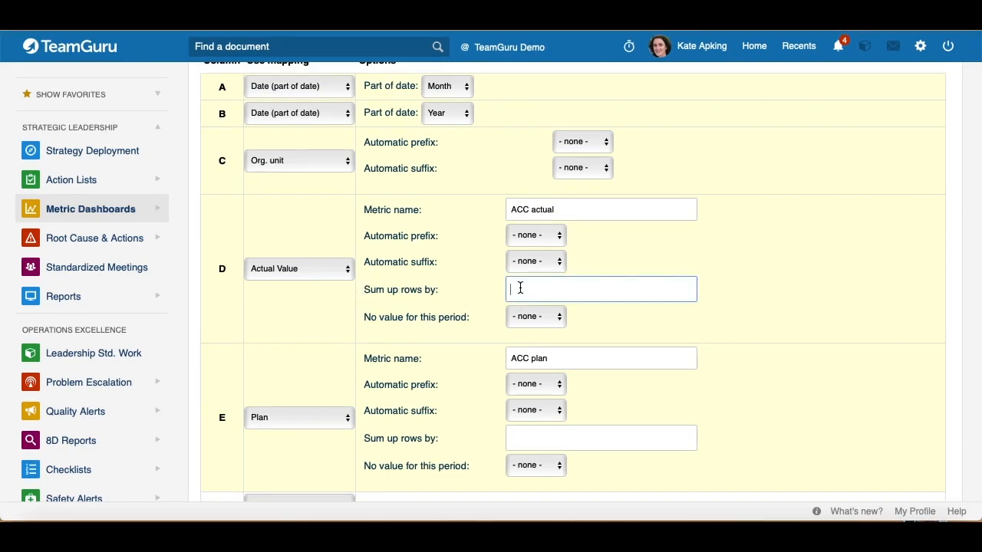
click(541, 288)
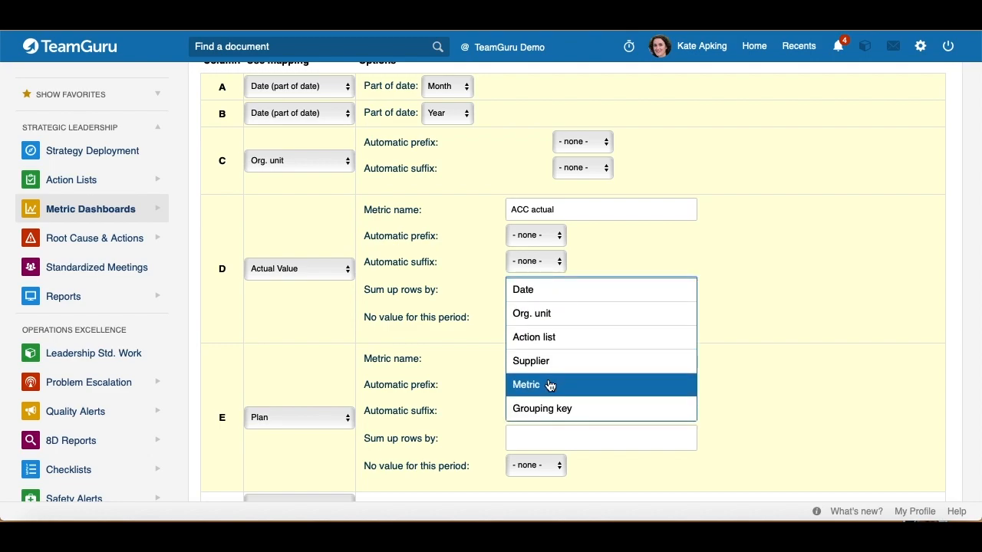
click(820, 331)
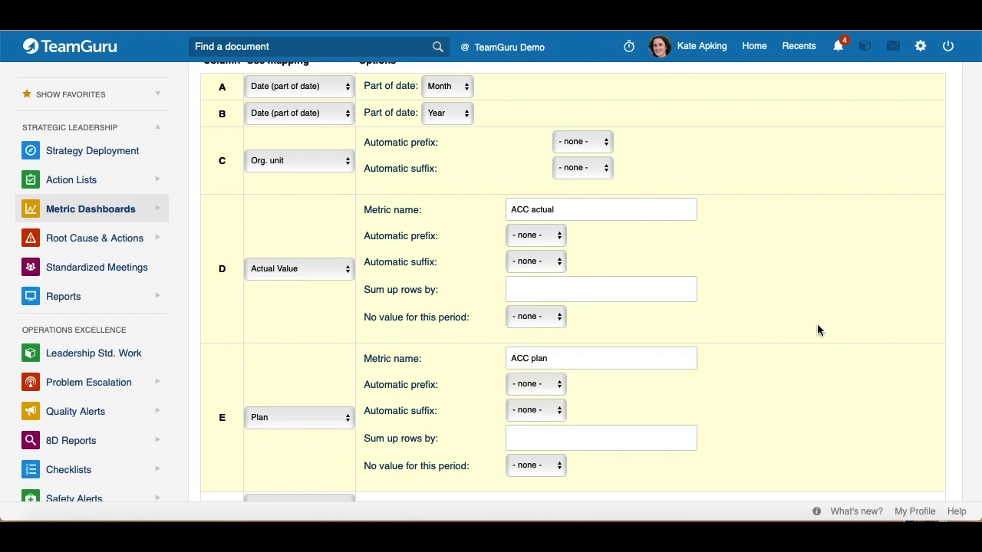
key(ctrl+Up)
click(118, 126)
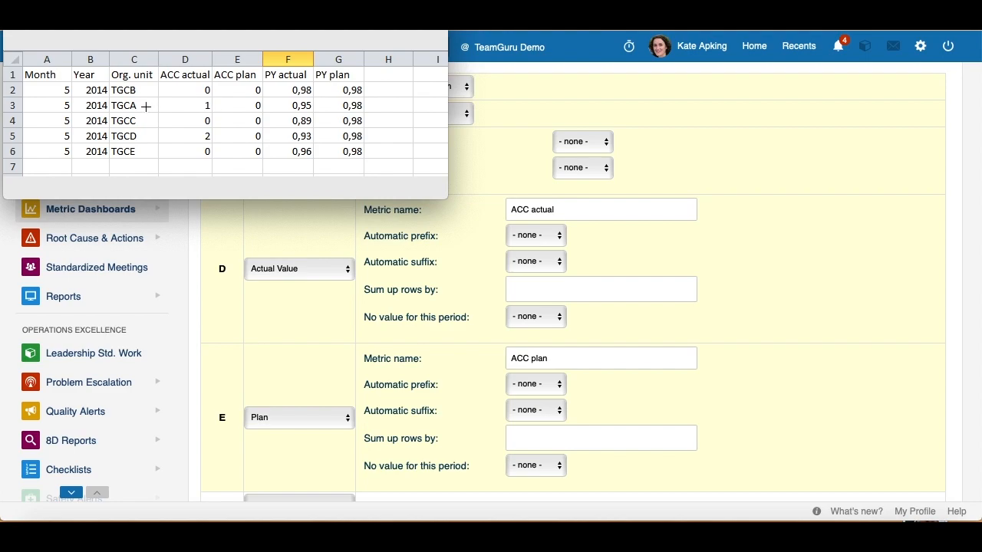
Following the Sum up.png example, set column D to sum up rows by Org. unit and Date.
click(540, 290)
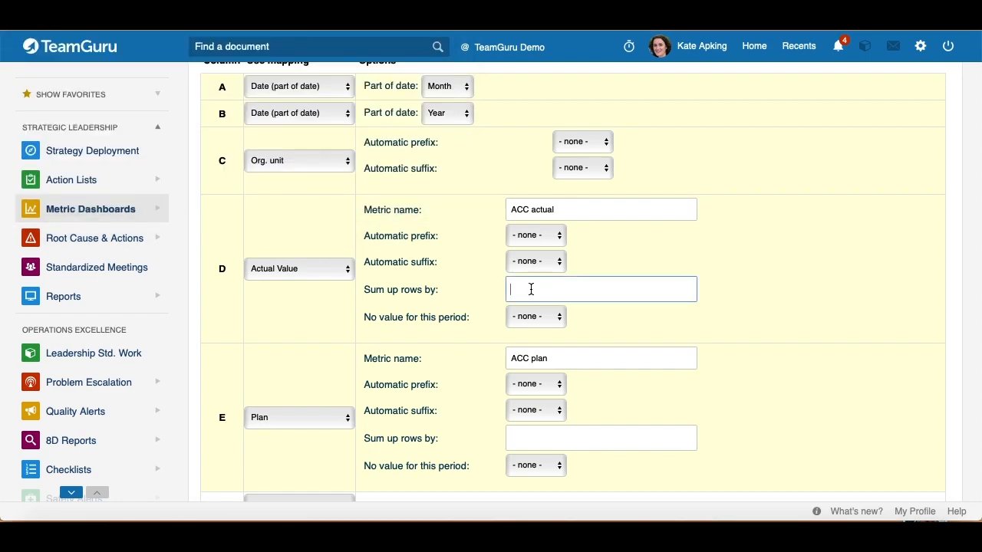
click(523, 288)
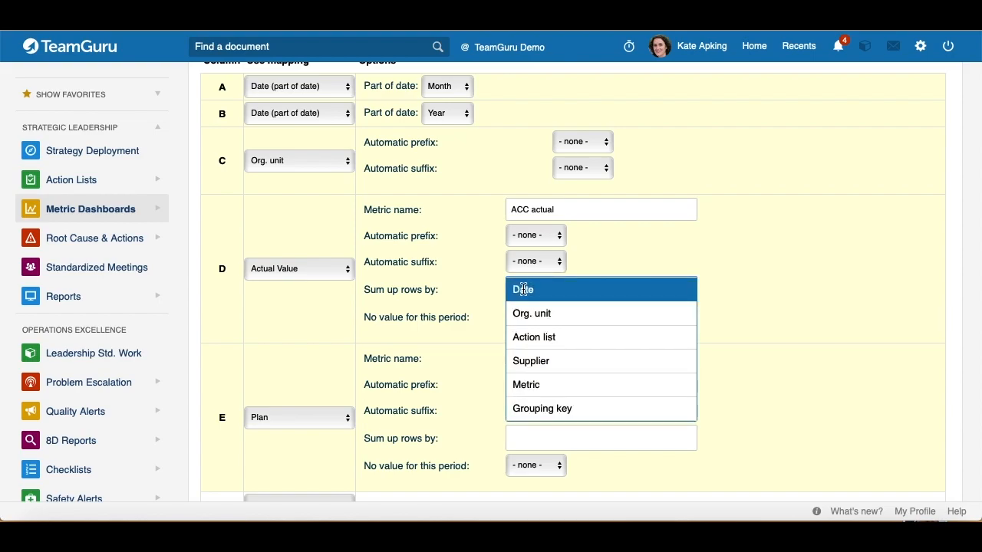
click(548, 319)
key(ctrl+Up)
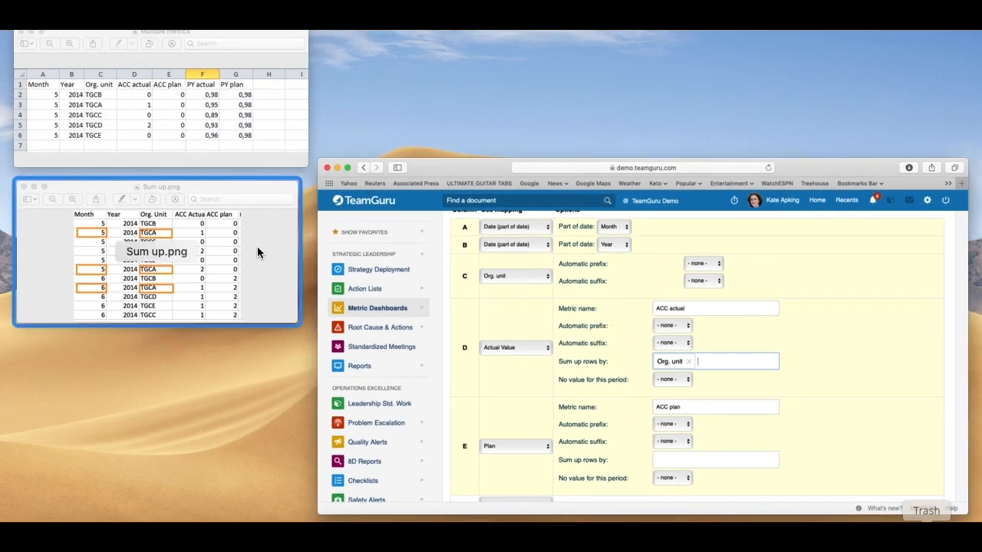
click(46, 242)
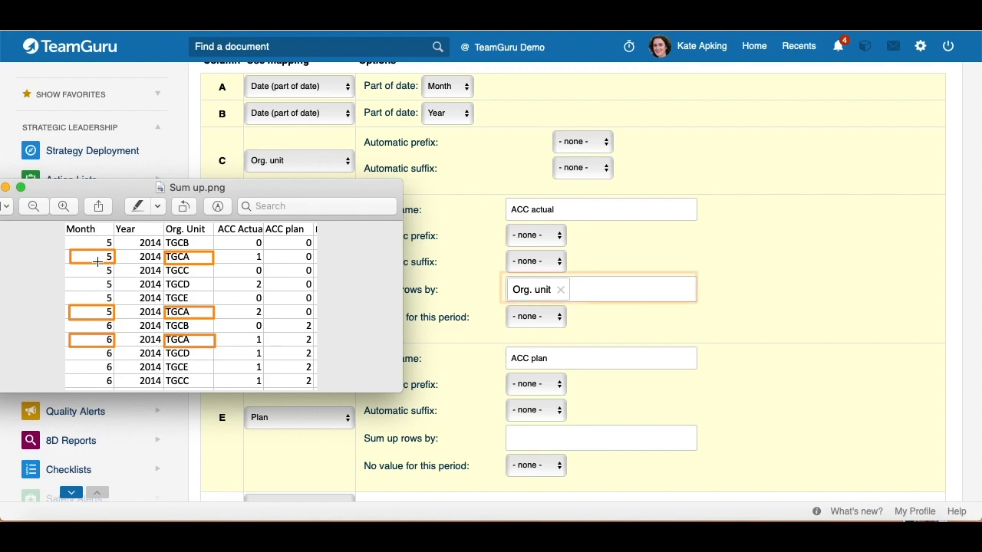
click(605, 293)
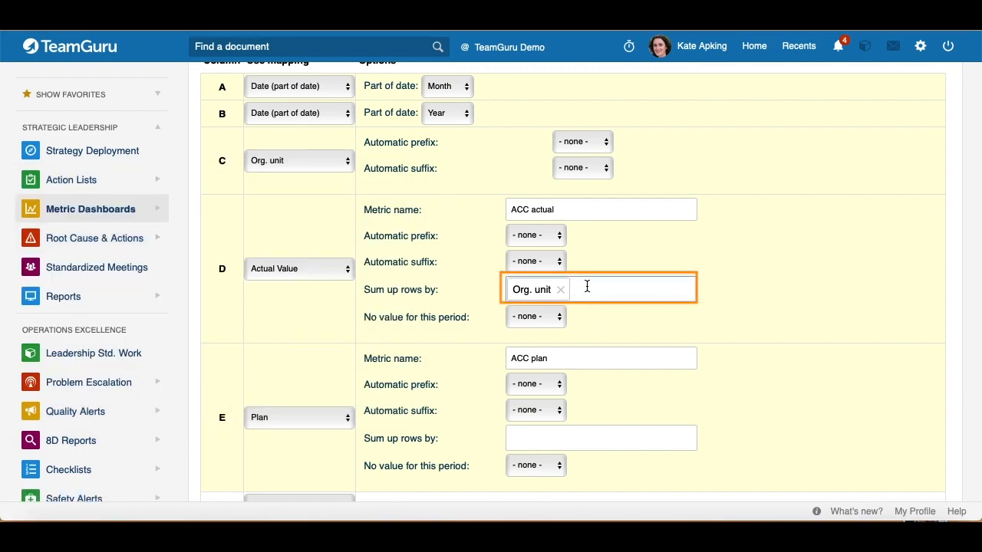
click(605, 293)
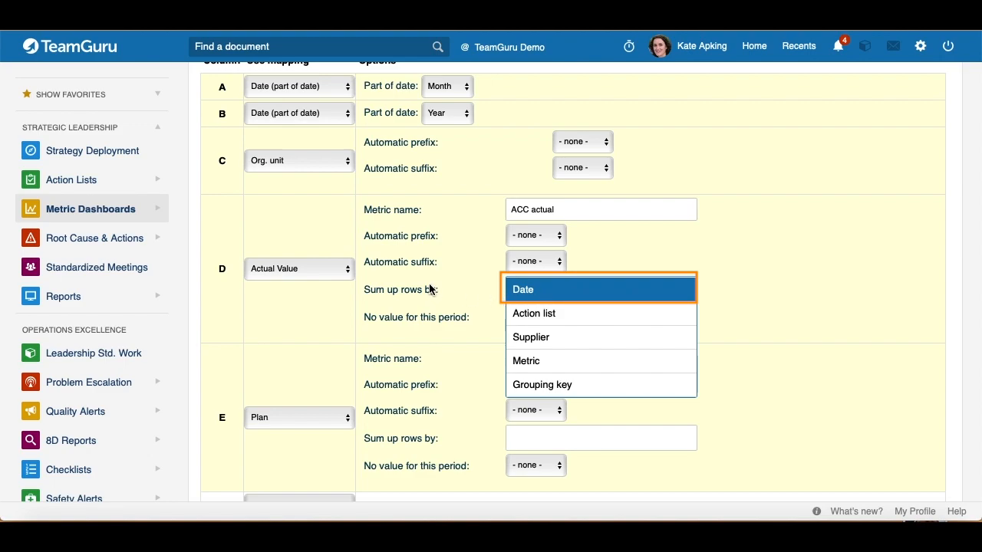
click(539, 295)
click(539, 294)
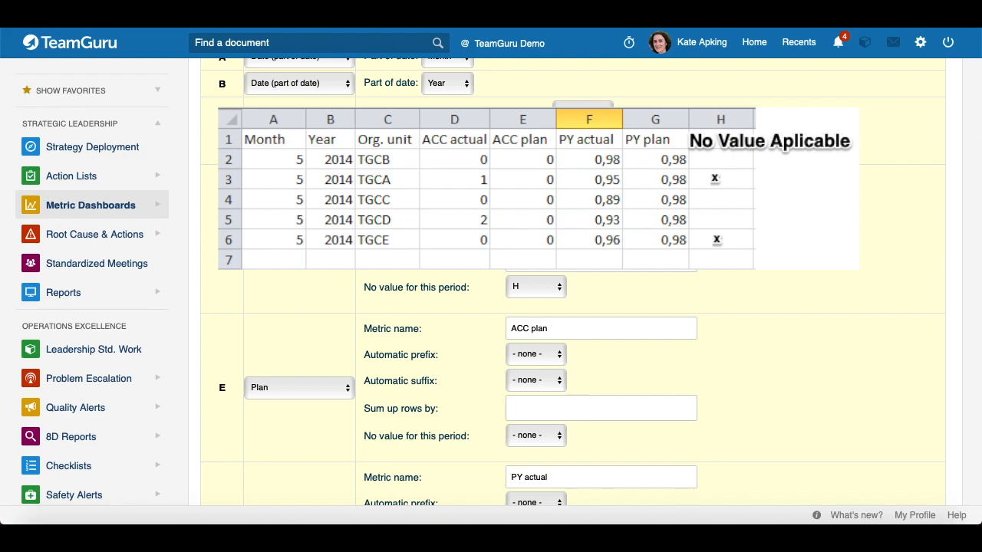
Set No value for this period to spreadsheet column H for the ACC actual metric.
click(560, 289)
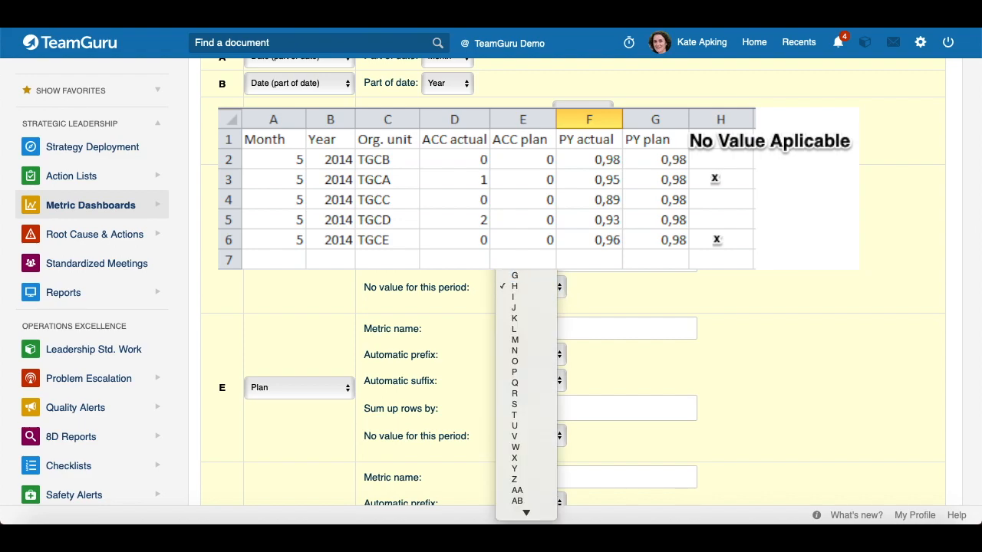
click(523, 289)
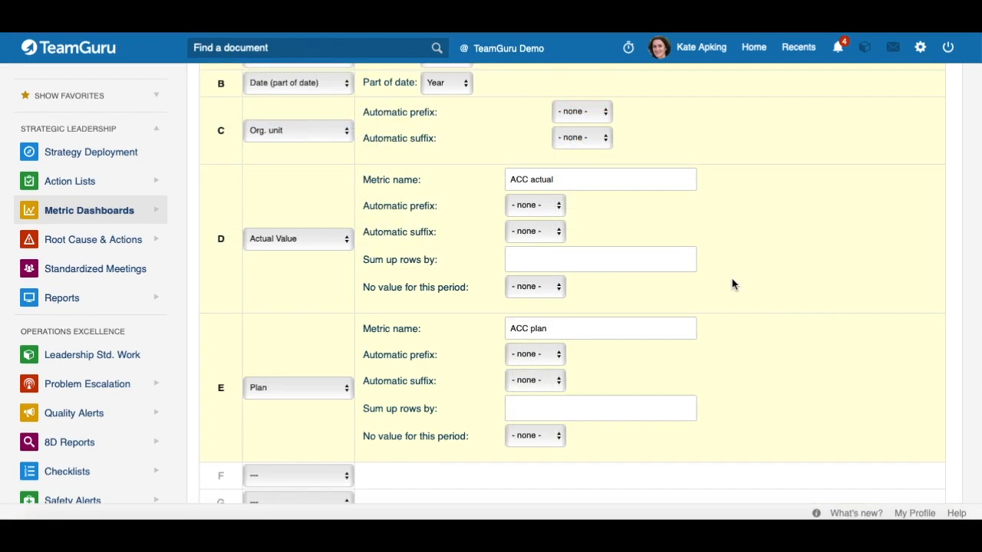
scroll(728, 316, up, 5)
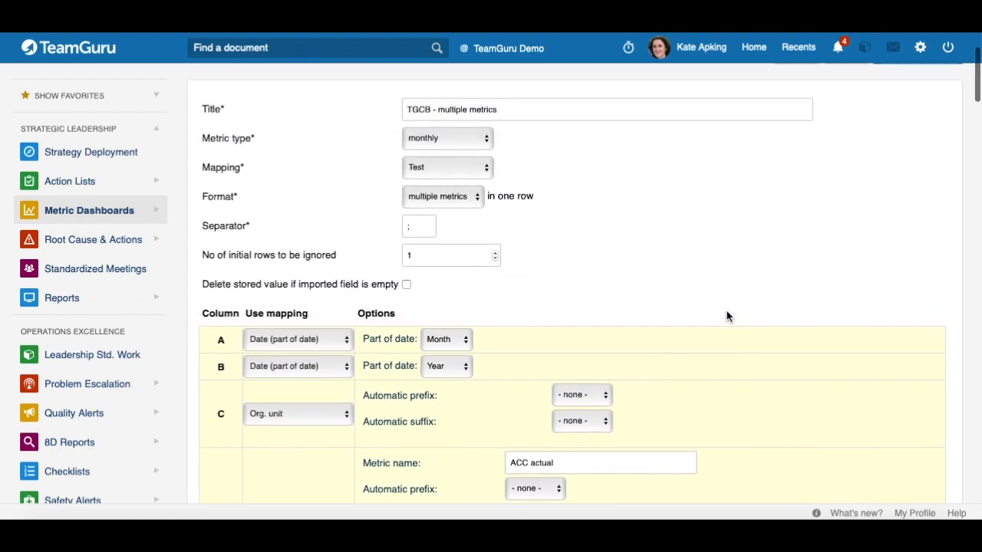
scroll(726, 316, up, 1)
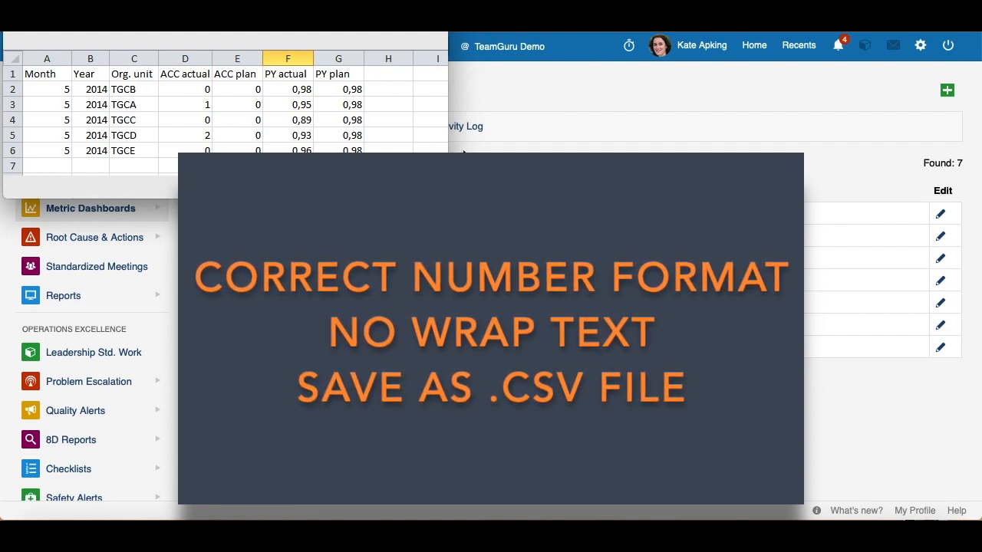
Go from the file templates list to the metrics import and select the TGCB - multiple metrics template.
click(514, 170)
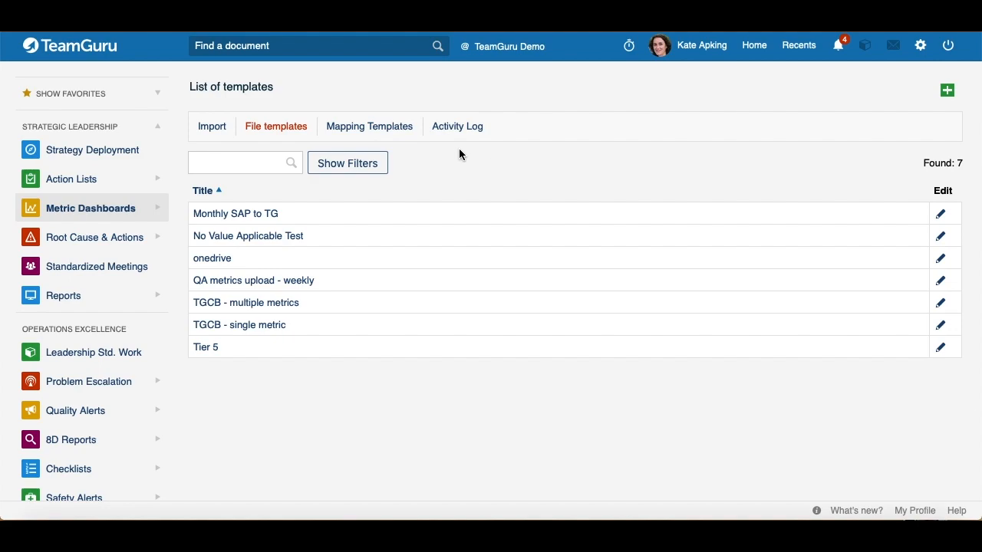
click(206, 127)
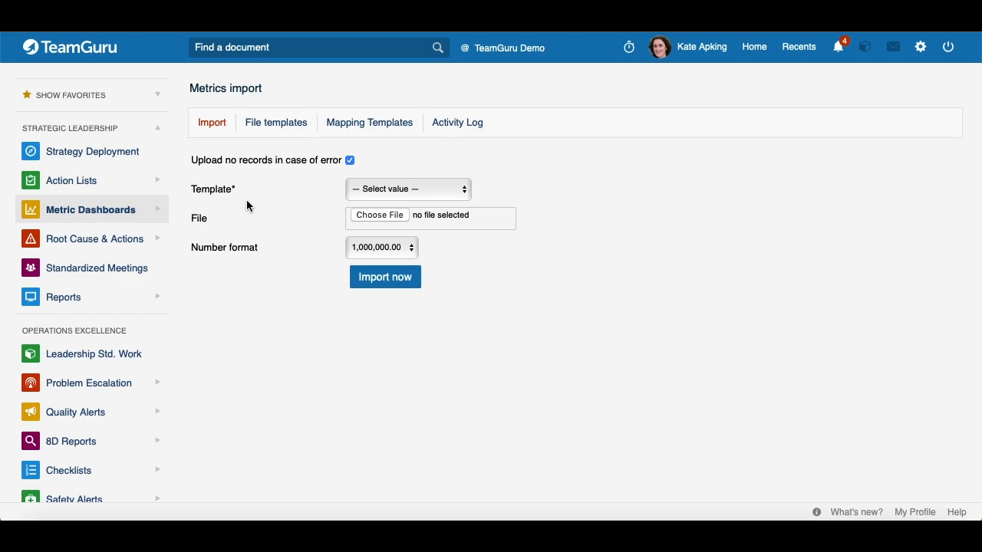
click(464, 193)
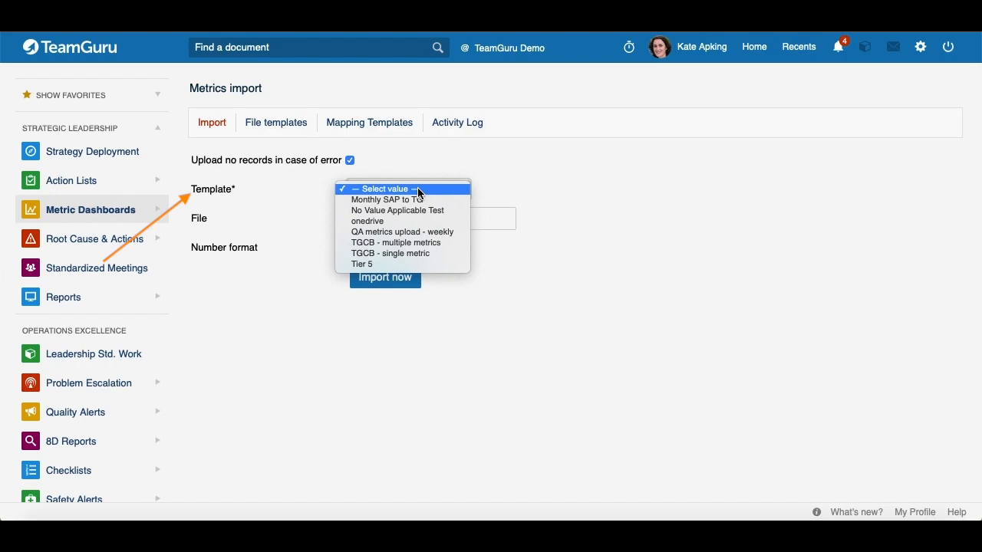
click(405, 244)
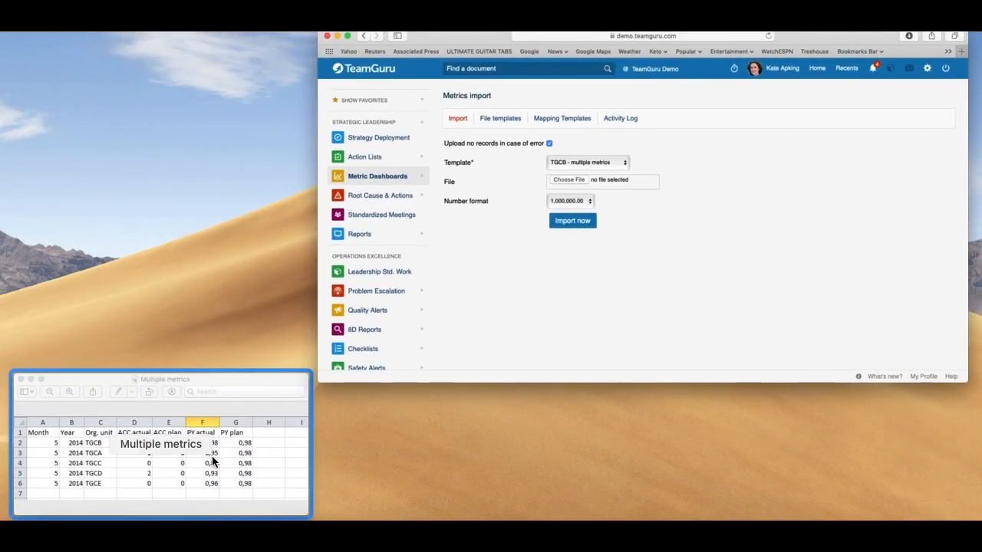
Import the Multiple metrics file using the number format 1,000,000.00.
click(213, 458)
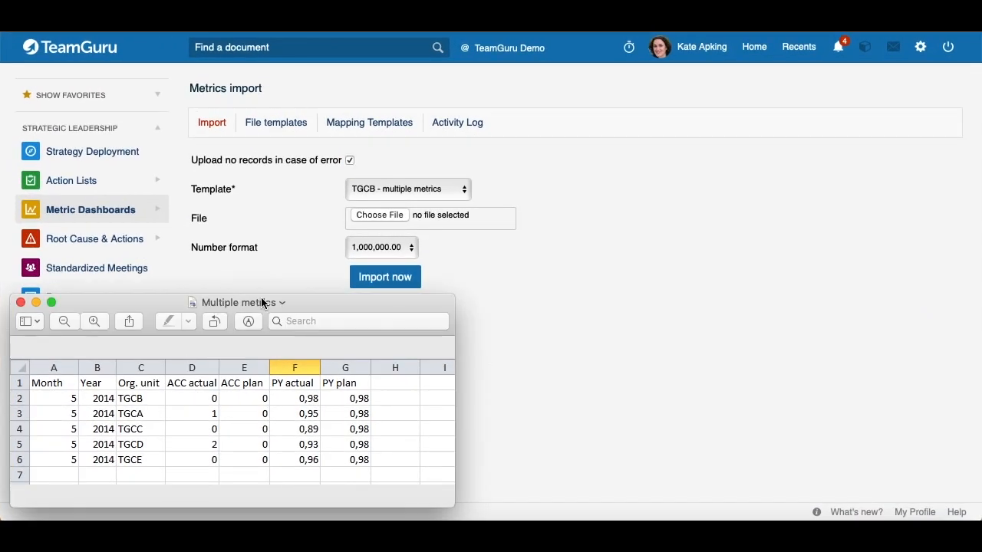
click(316, 212)
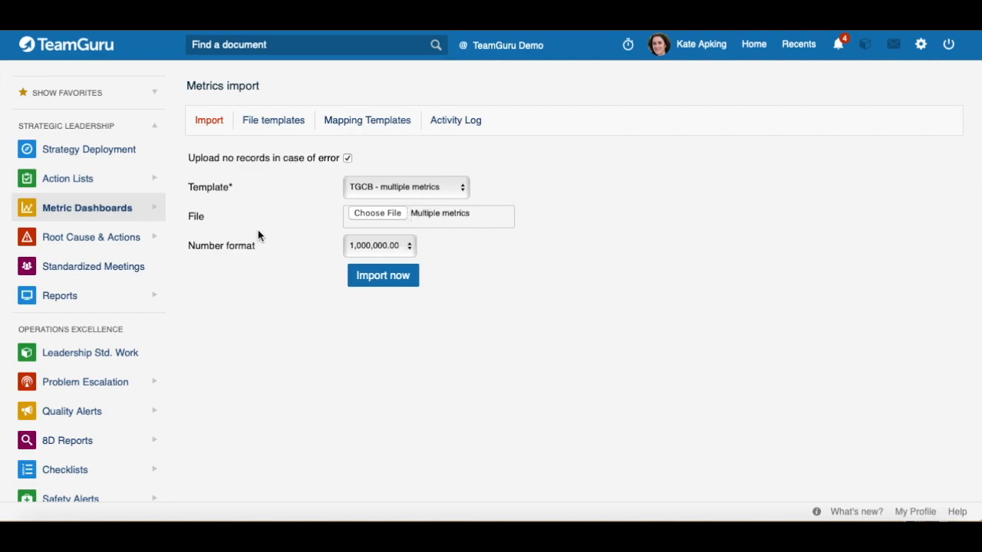
click(409, 246)
click(378, 245)
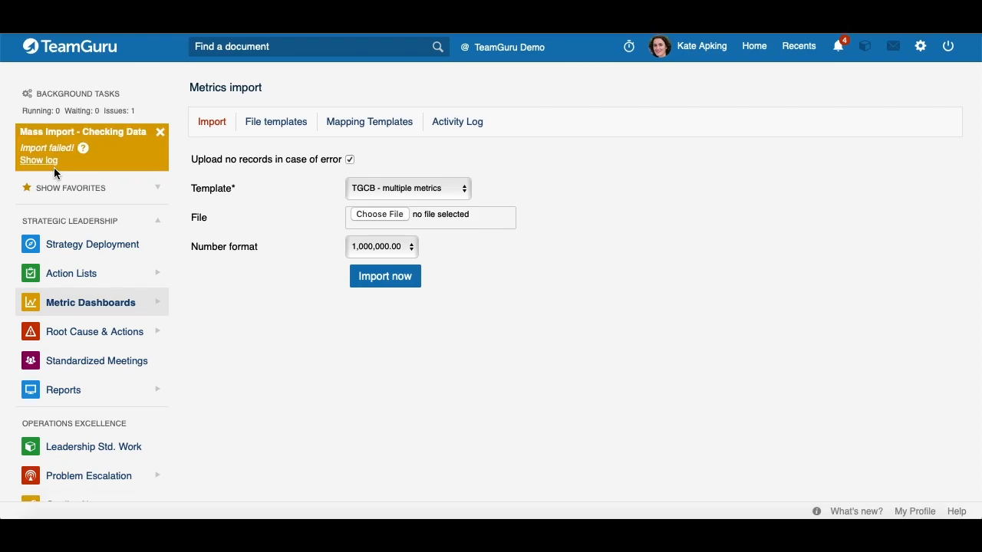
Check the mass import's log, and change the separator in the TGCB - multiple metrics file template to a comma.
click(40, 166)
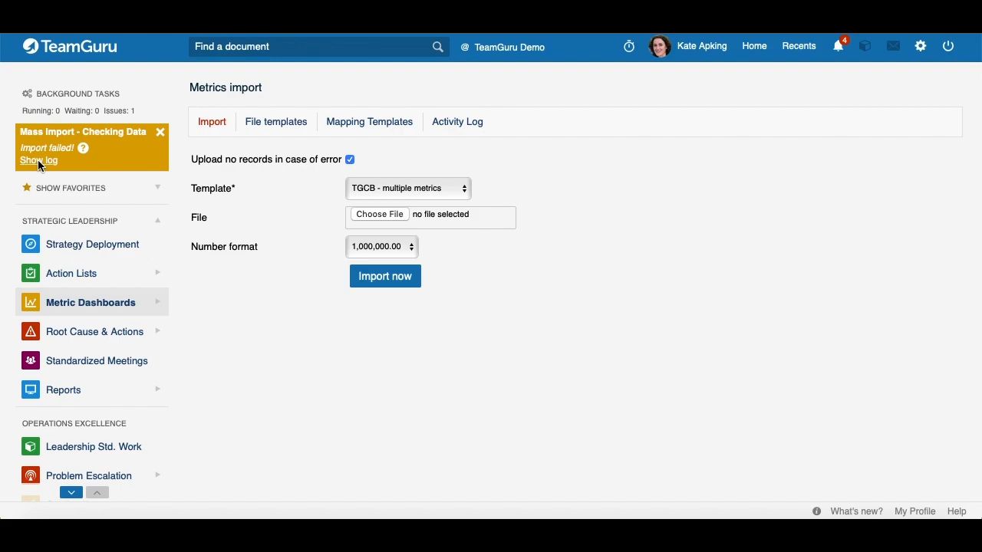
click(37, 160)
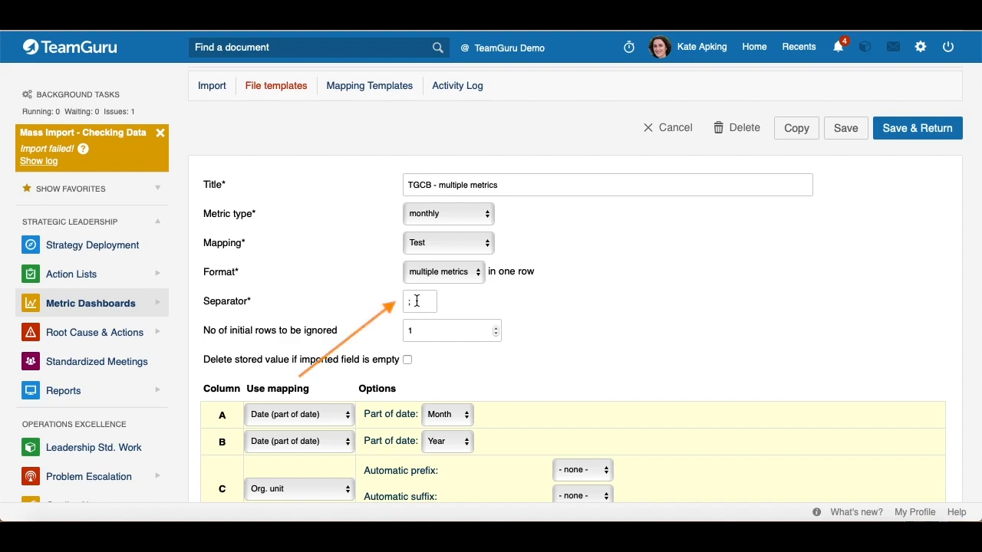
key(BackSpace)
text(,)
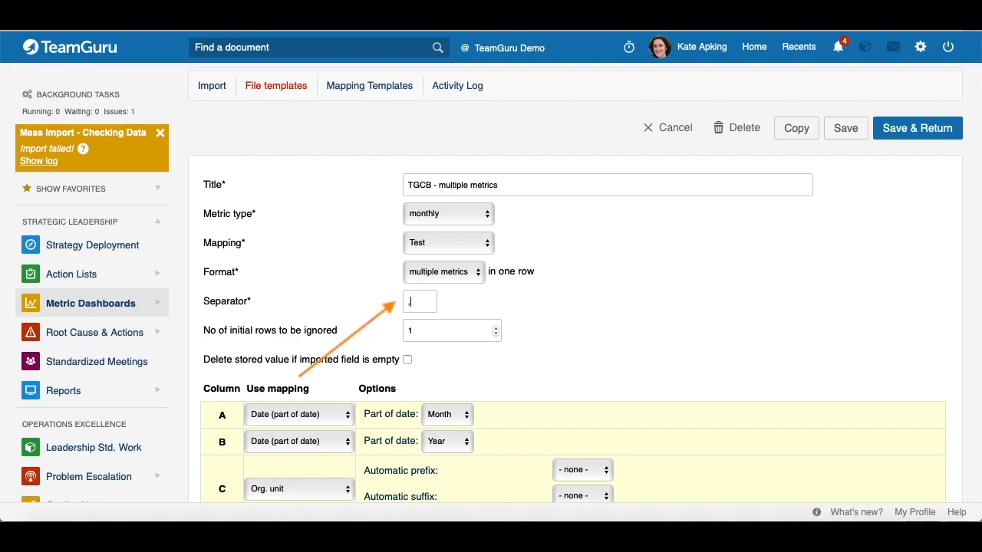